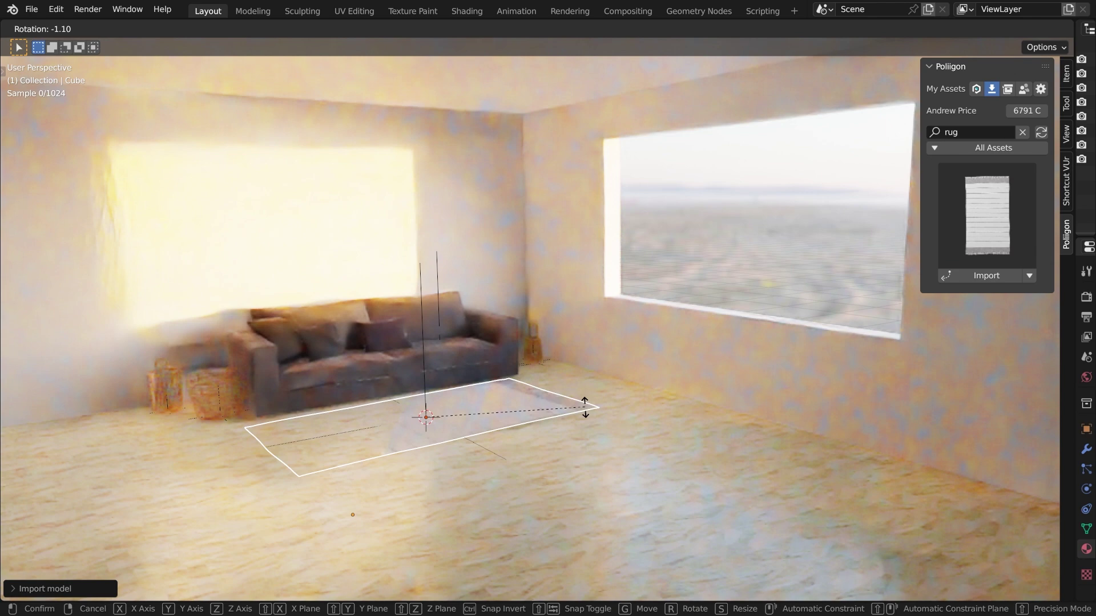
Confirm the rug's new rotation and set the placement spot for the next model.
left_click(444, 430)
right_click(445, 430, "shift")
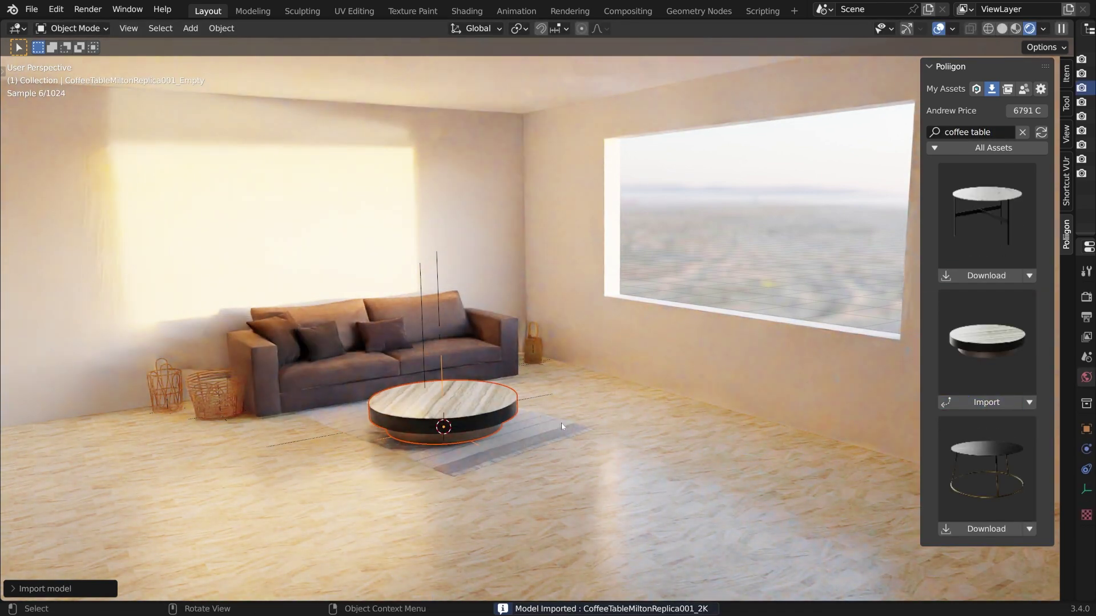
right_click(369, 517, "shift")
scroll(1030, 260, "down", 10)
Import the woven chair and the red leather armchair, rotating each toward the table.
left_click(986, 224)
key("r")
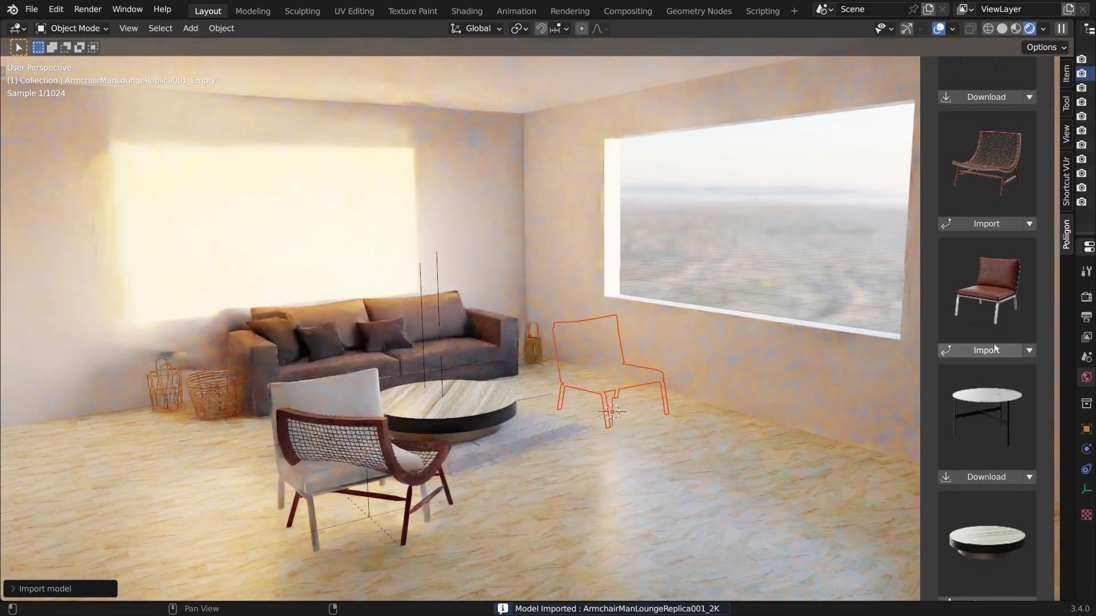
key("r")
left_click(591, 489)
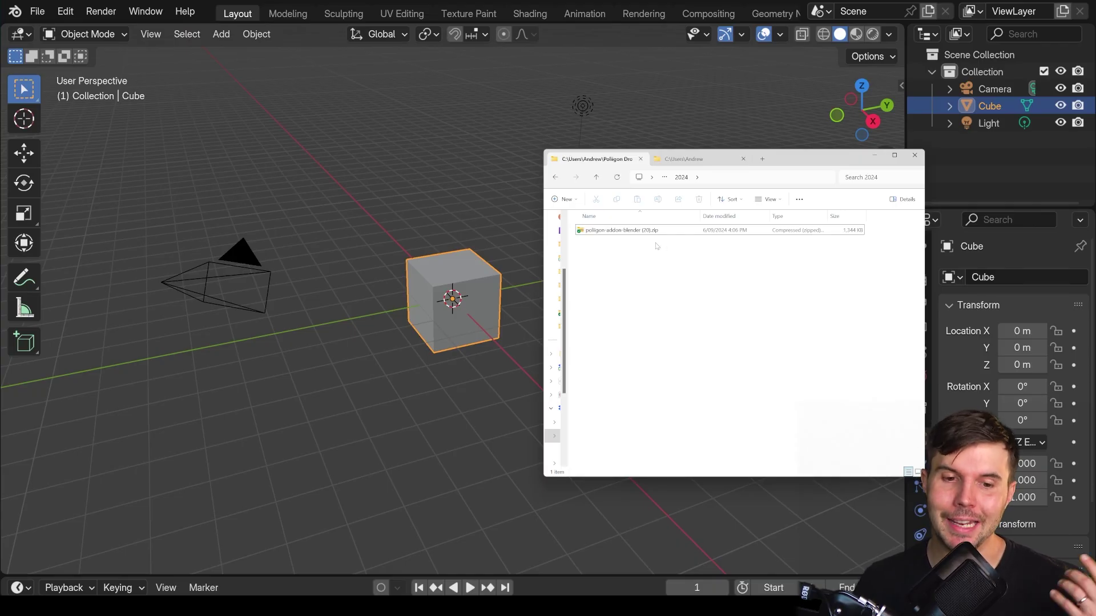
Drag the Poliigon add-on zip from File Explorer into Blender's viewport.
left_click(645, 231)
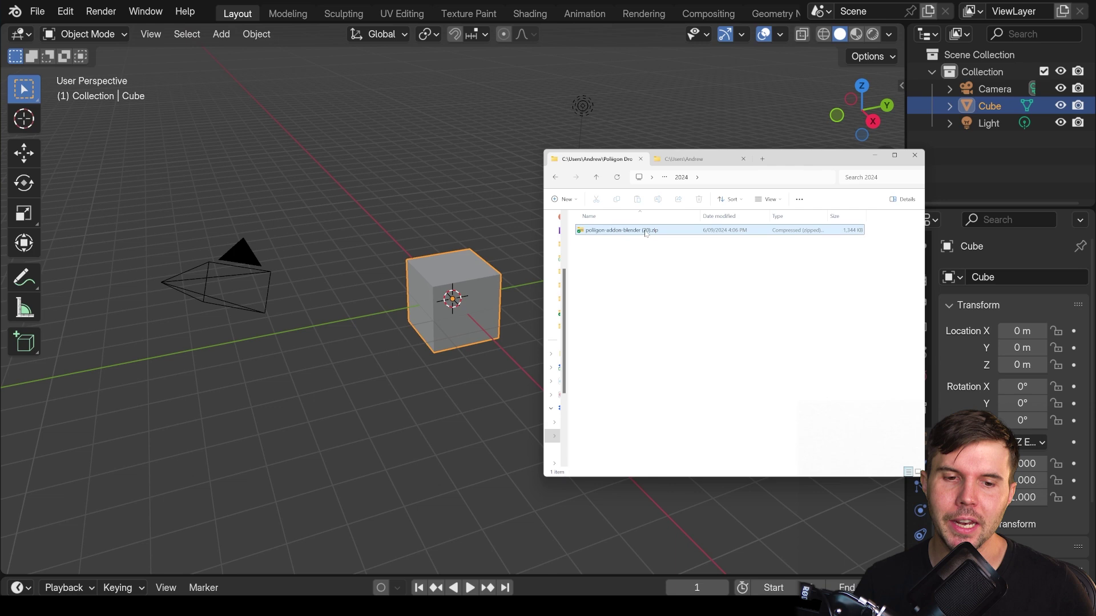
left_click_drag(645, 231, 448, 273)
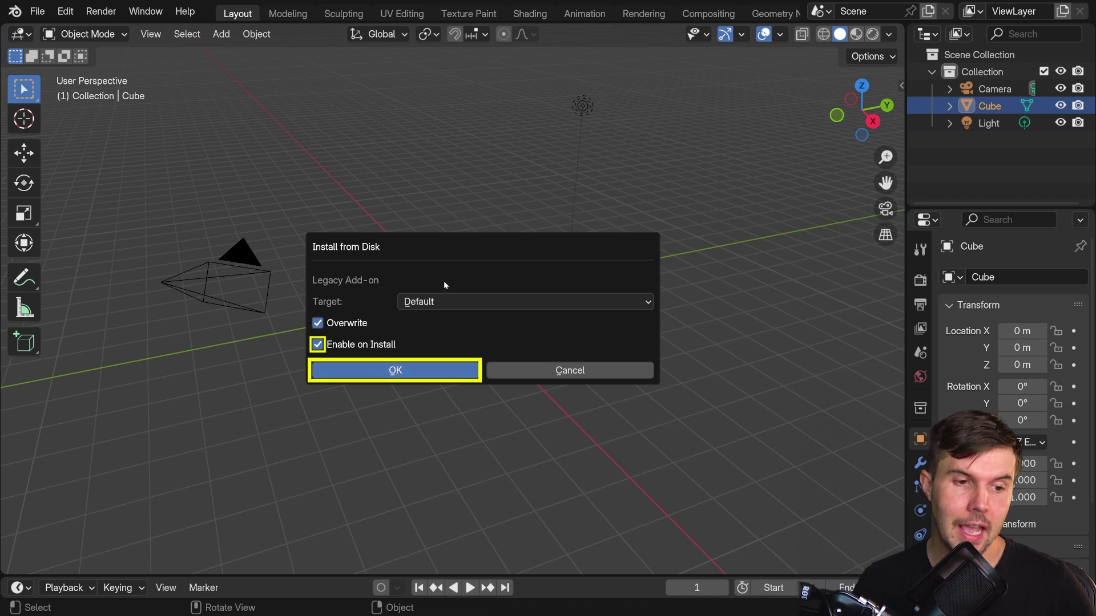
Install the Poliigon add-on, check it in Preferences > Add-ons, and close Preferences.
key("Return")
left_click(65, 11)
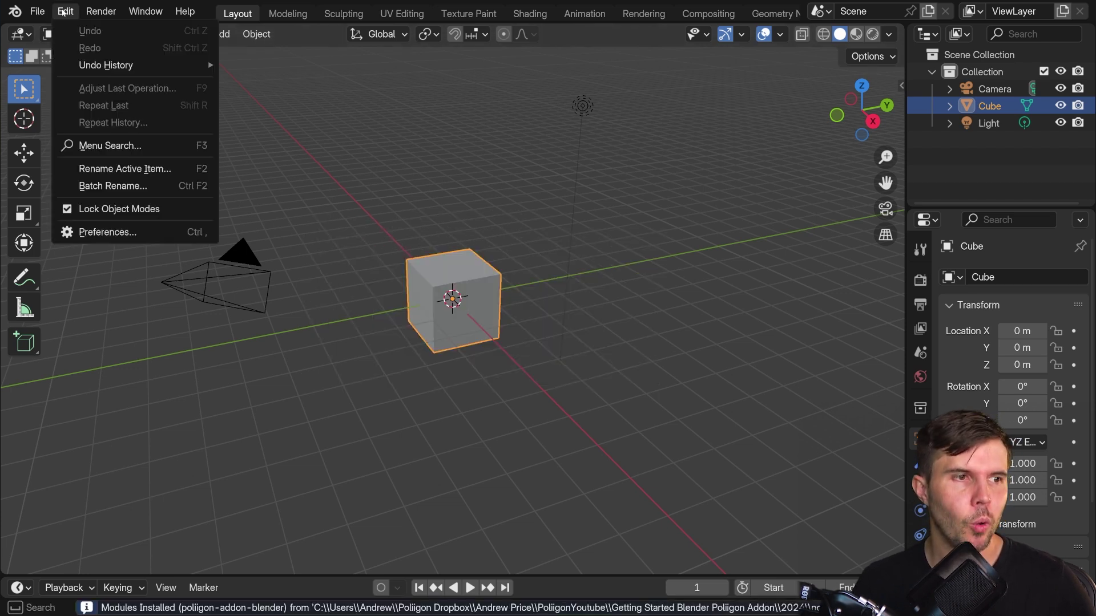
left_click(103, 232)
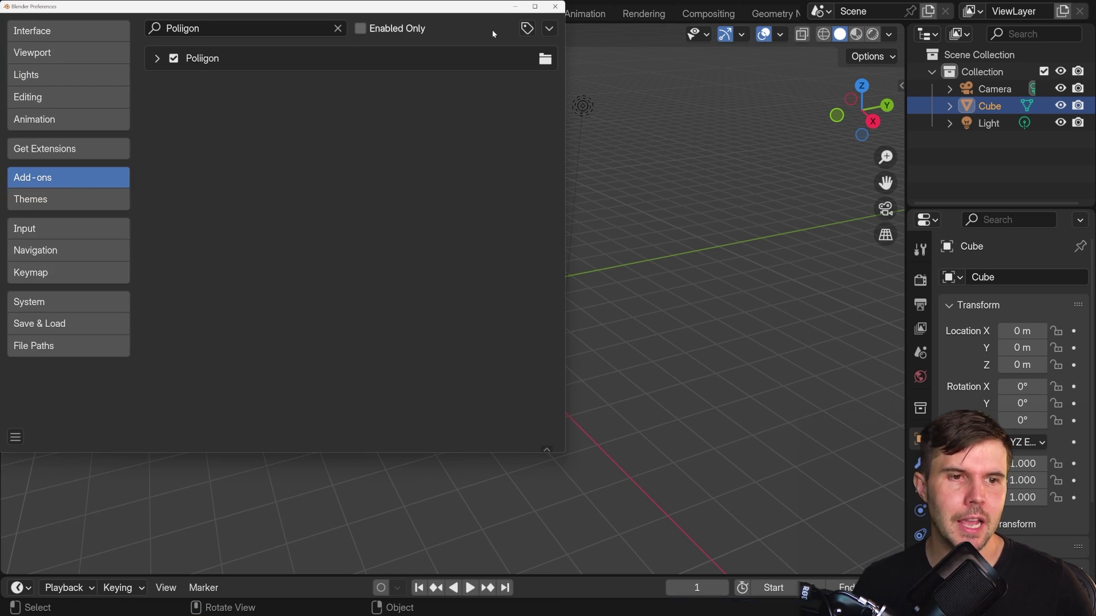
left_click(549, 28)
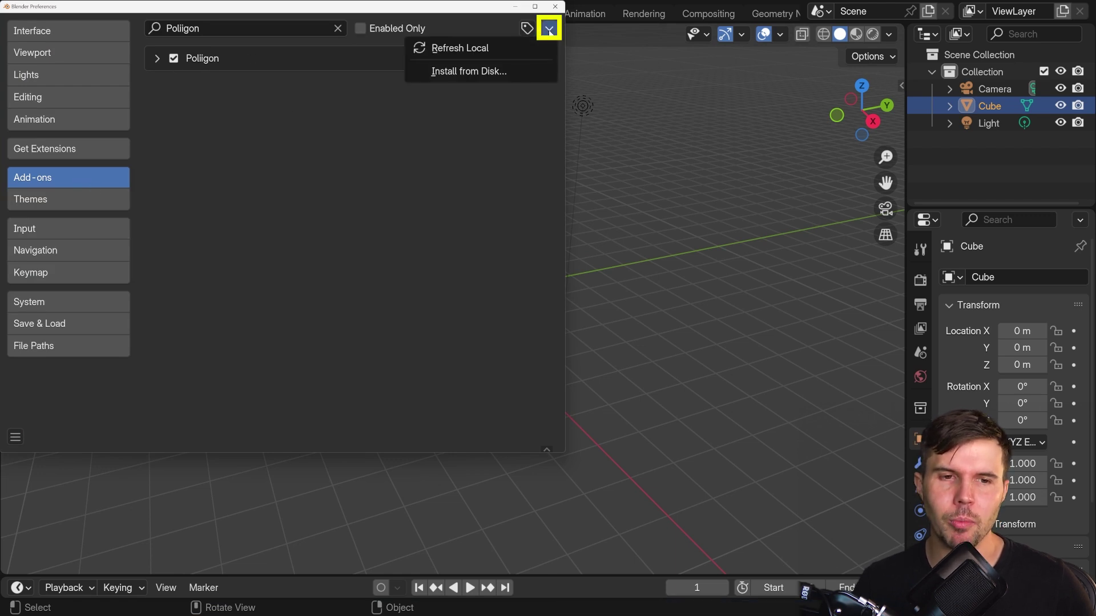
left_click(477, 72)
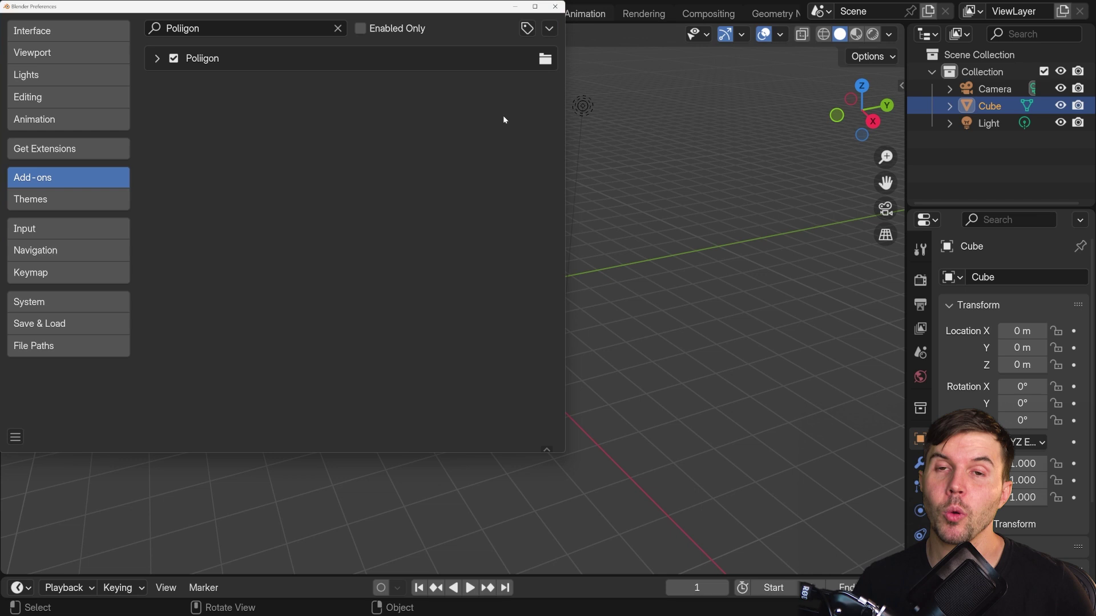
left_click(556, 6)
Show the sidebar's Poliigon tab and choose Login via Browser.
key("n")
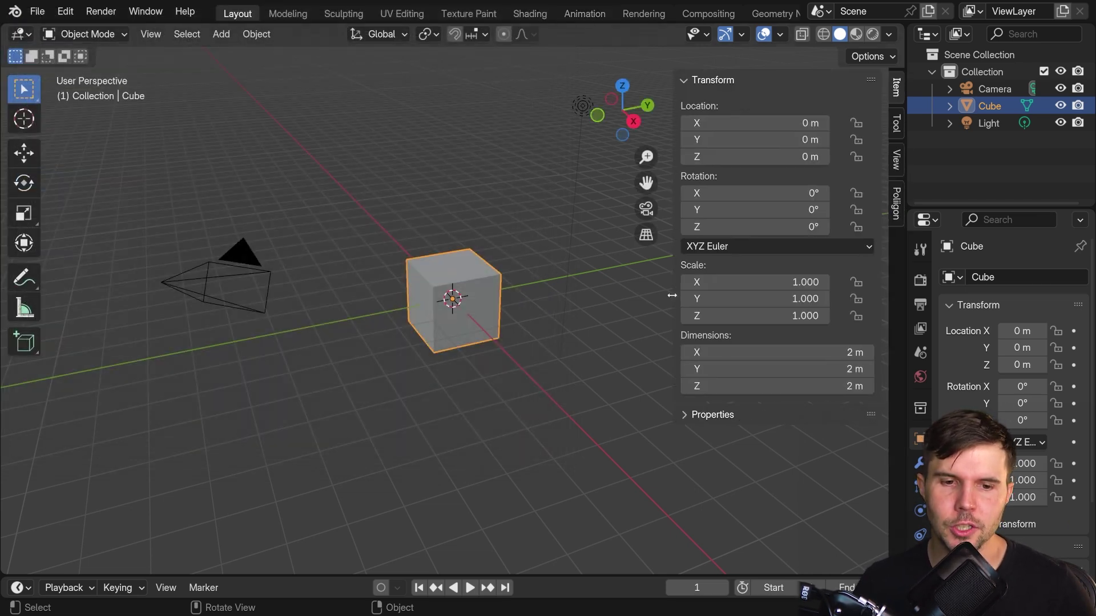
left_click(896, 204)
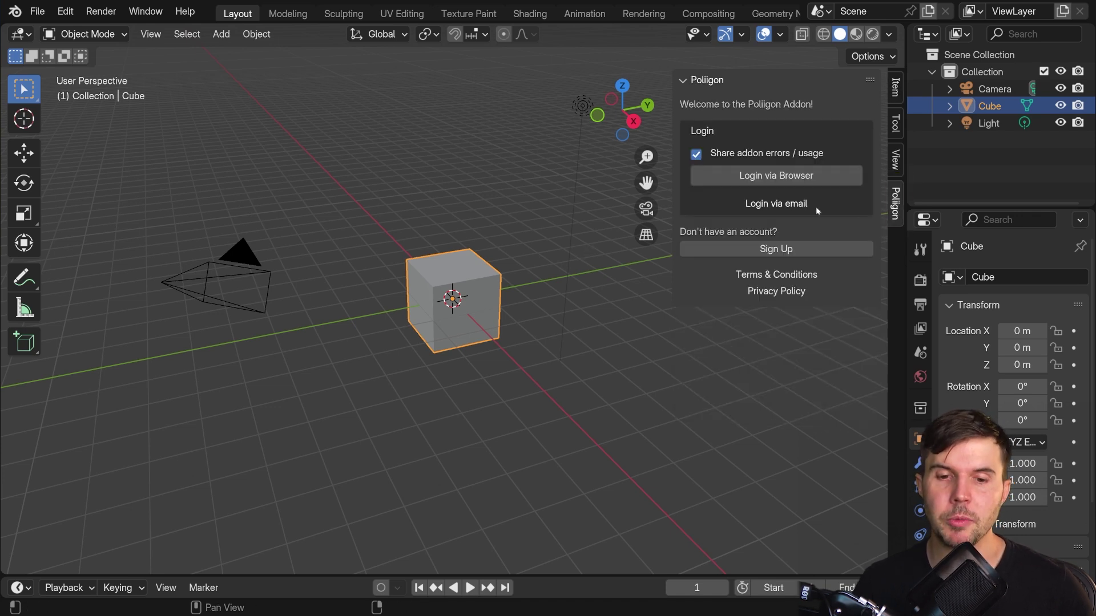
left_click(781, 183)
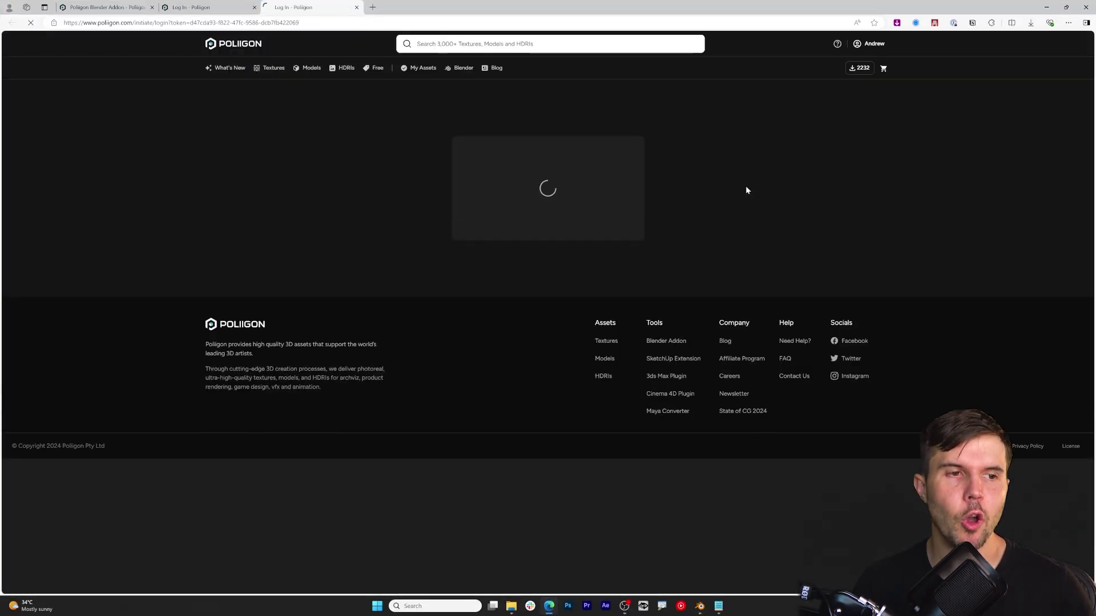
Finish the Poliigon website login and minimize the browser back to Blender.
left_click(865, 46)
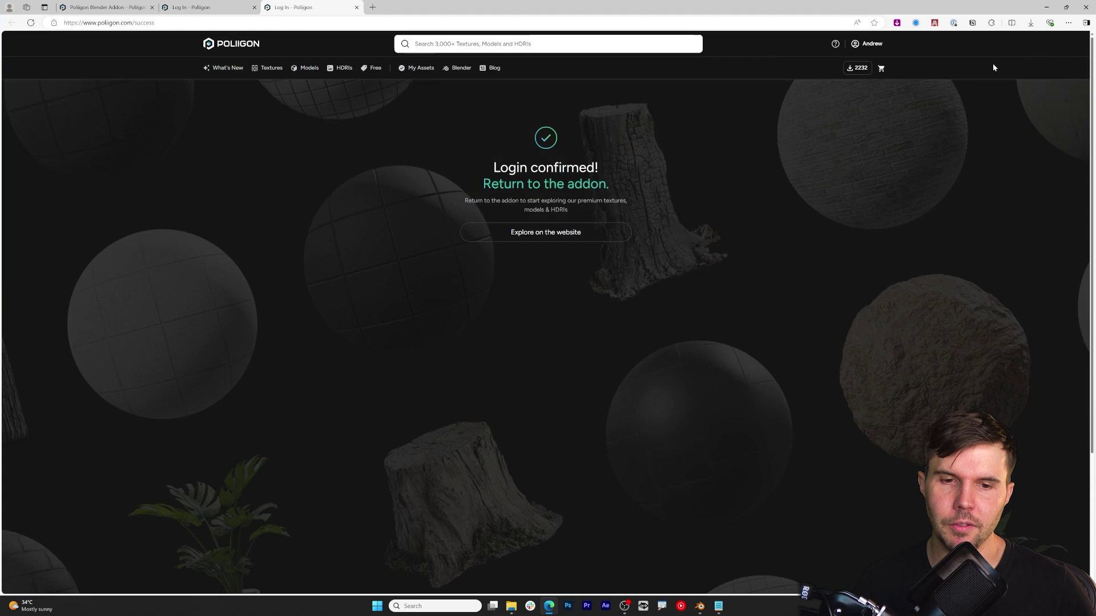
left_click(1046, 7)
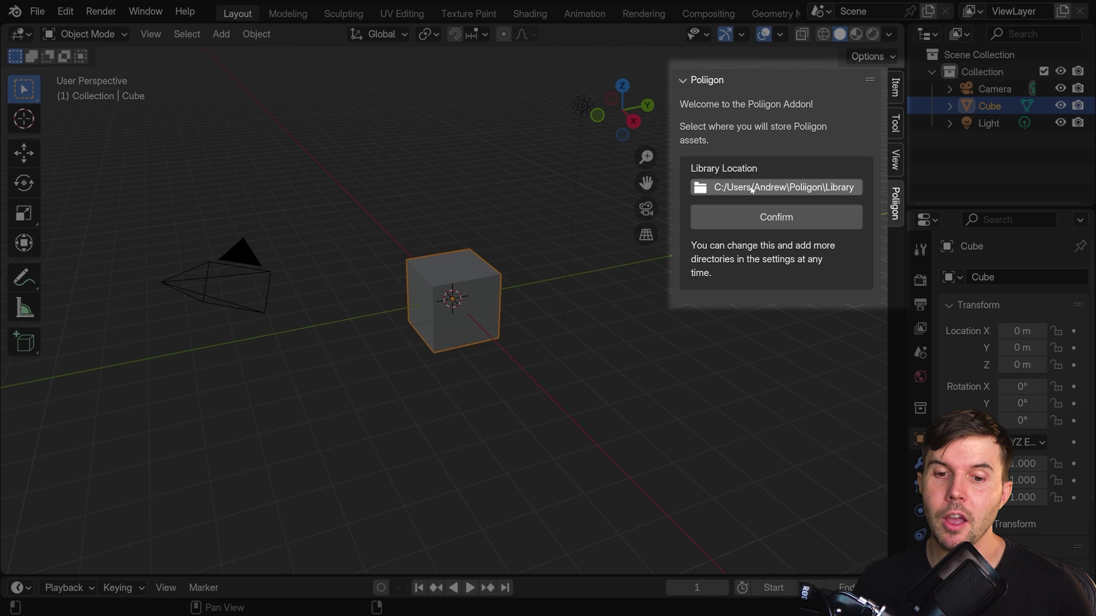
Accept the default library location, dismiss the welcome tips, and narrow the panel to browse assets.
left_click(786, 223)
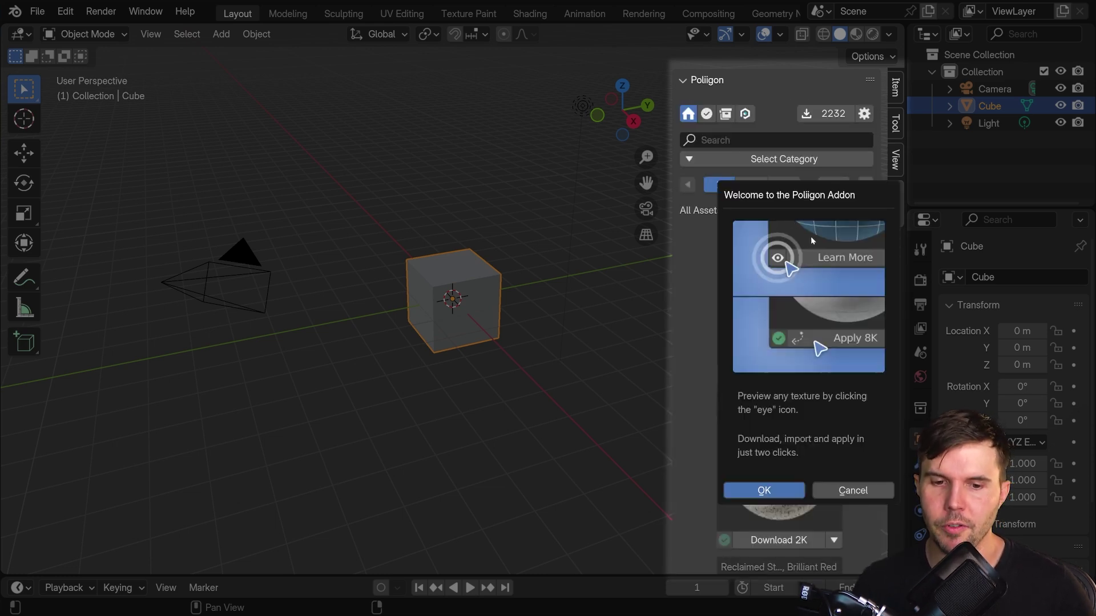
left_click(879, 495)
left_click_drag(673, 253, 706, 252)
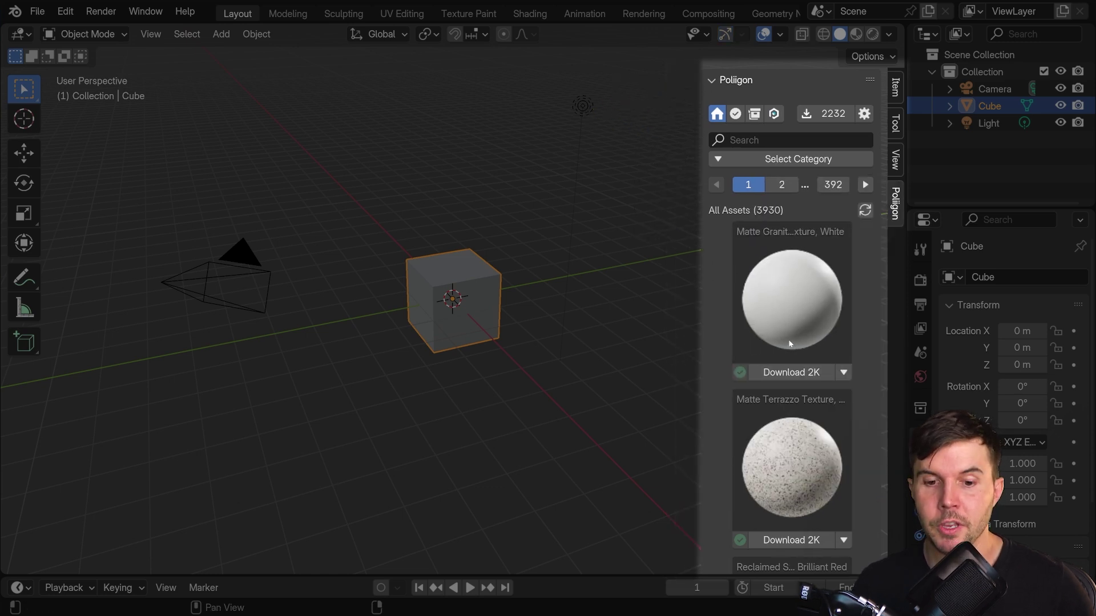
scroll(790, 342, "down", 20)
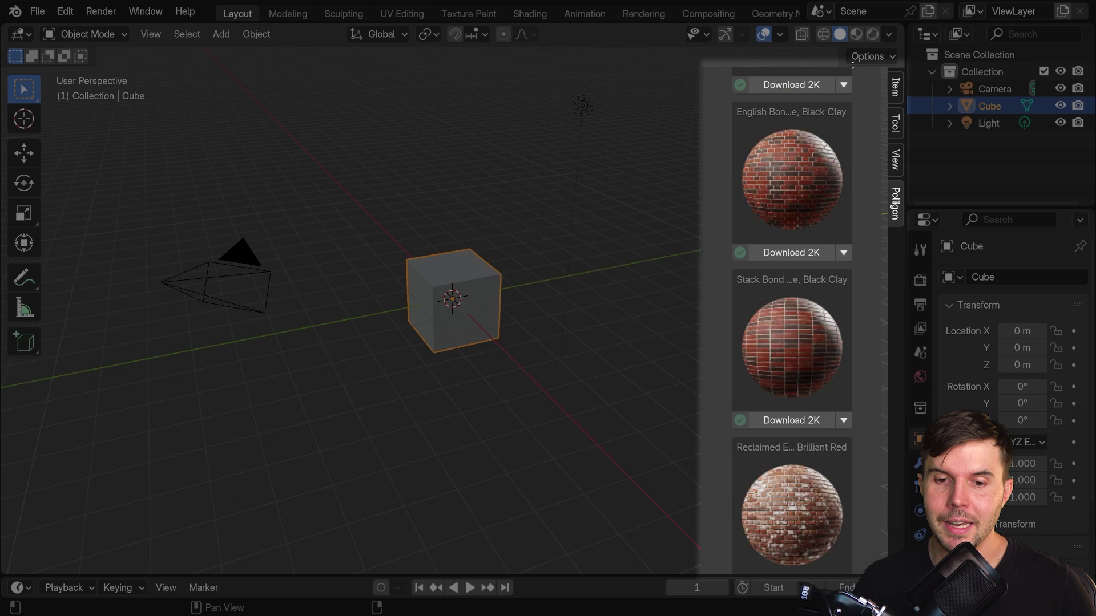
scroll(790, 319, "up", 20)
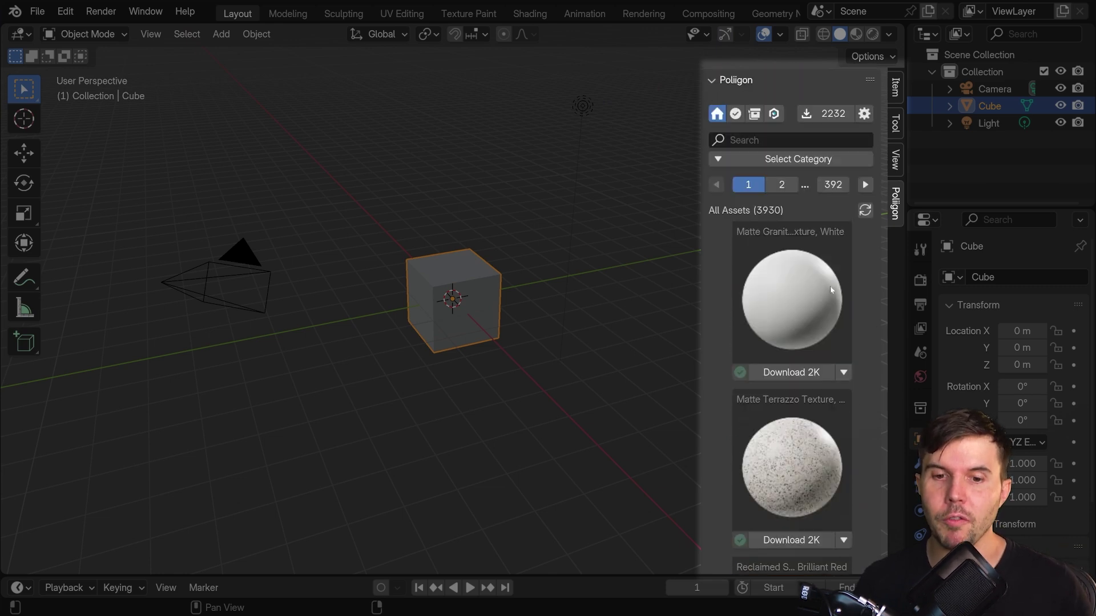
scroll(827, 282, "down", 8)
scroll(824, 274, "up", 8)
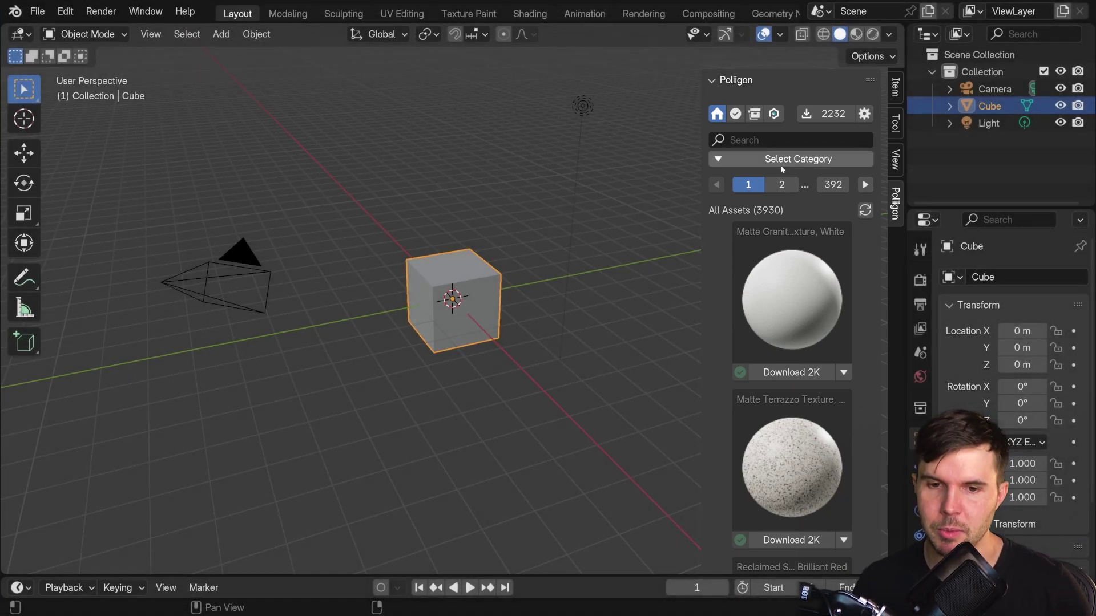
Filter the Poliigon assets to Textures > Brick.
left_click(780, 161)
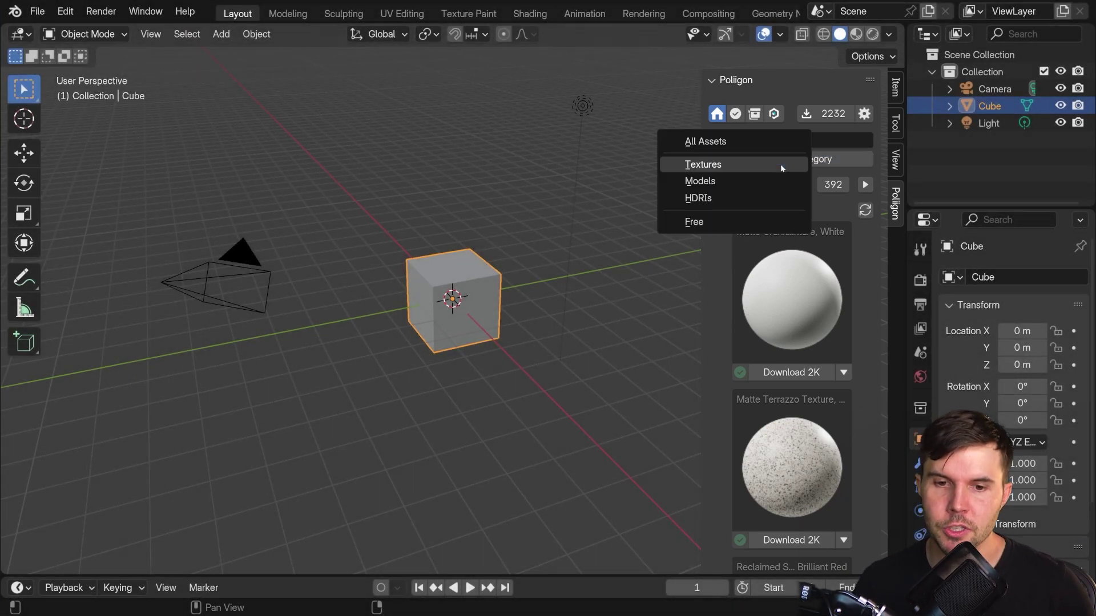
left_click(734, 166)
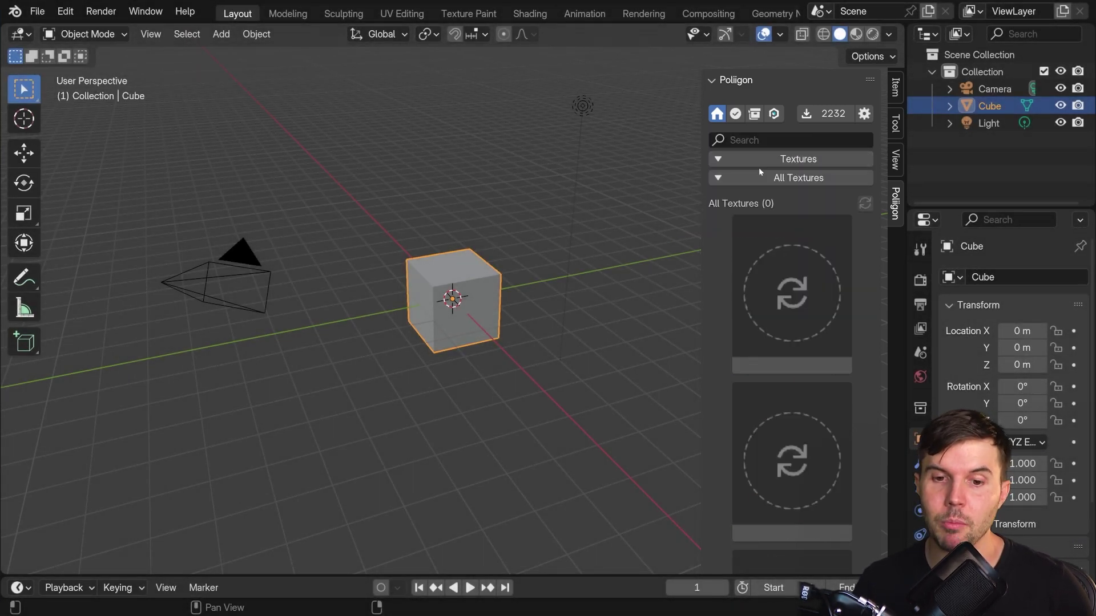
left_click(803, 176)
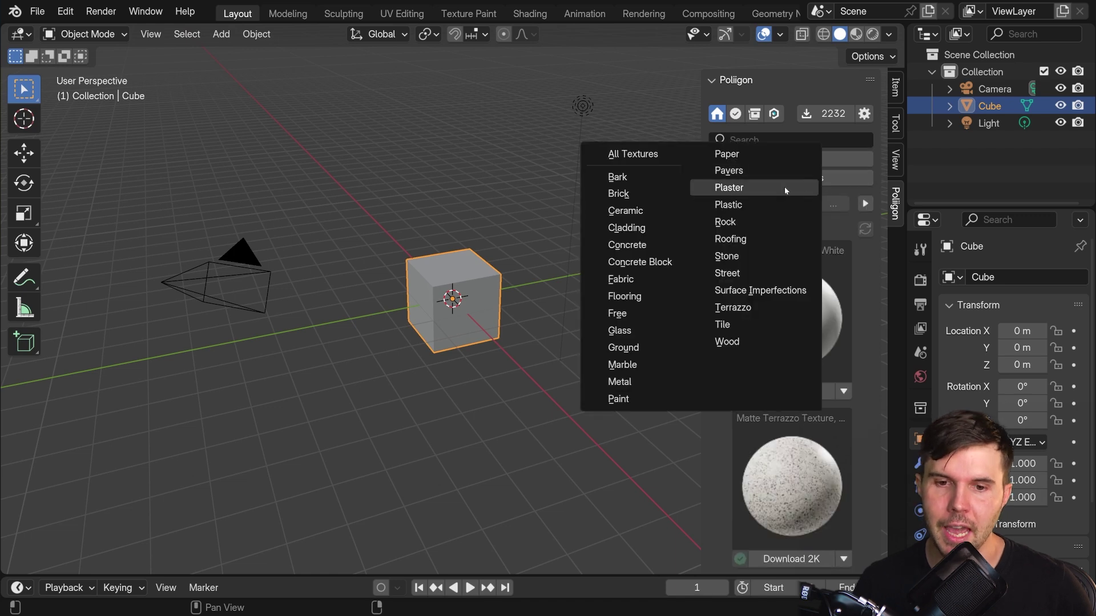
left_click(639, 194)
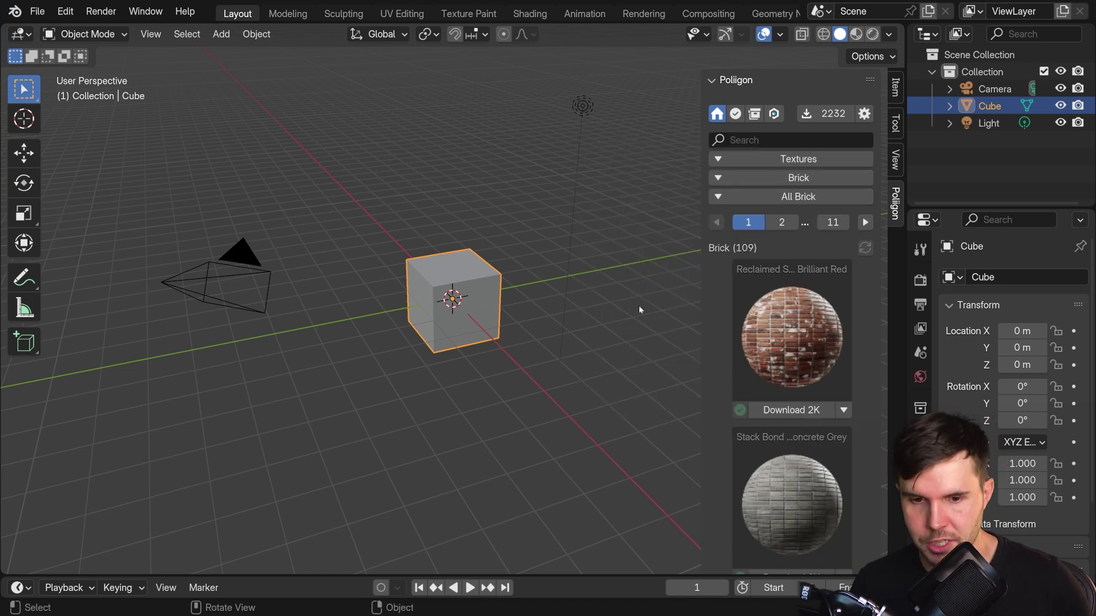
middle_click_drag(639, 306, 519, 308)
scroll(935, 343, "down", 5)
scroll(847, 341, "down", 4)
scroll(847, 341, "up", 4)
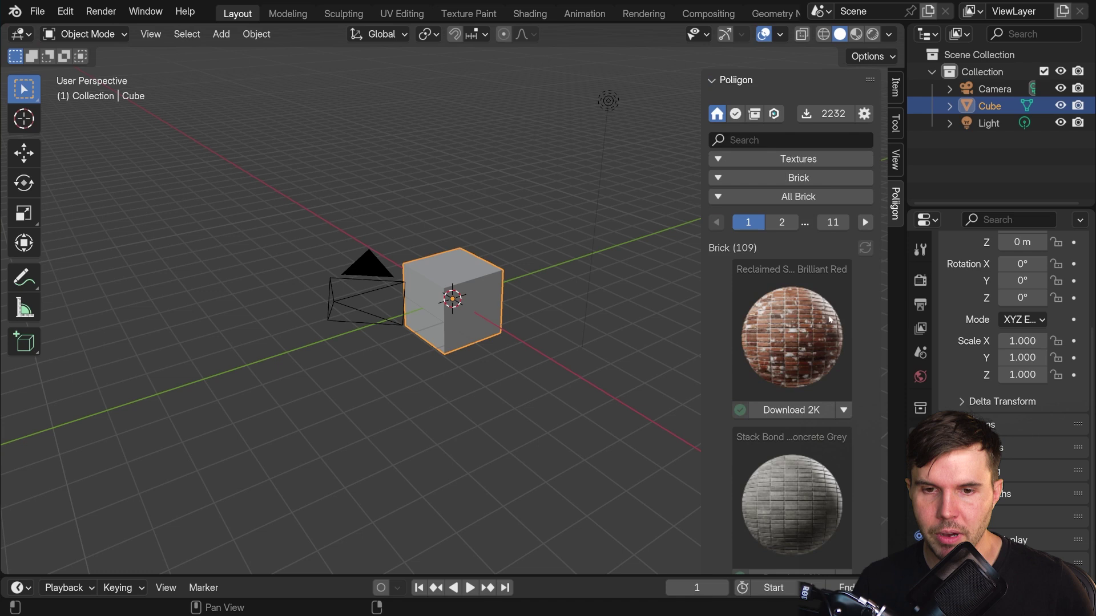
Search the brick textures for 'running bond', browse the results, then clear the search.
left_click(799, 140)
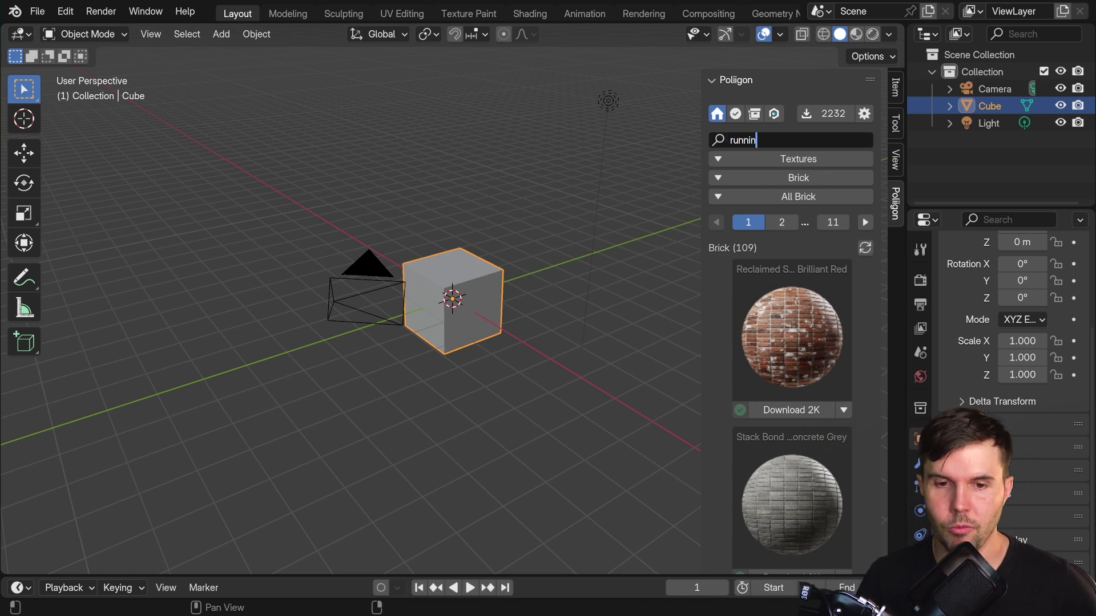
type("running bond")
key("Return")
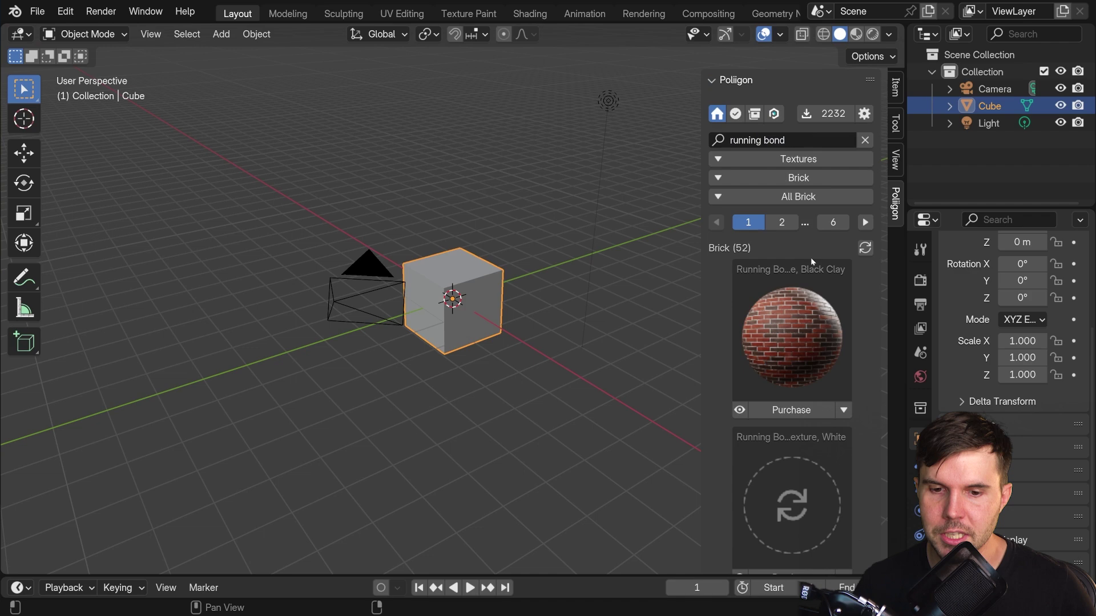
scroll(810, 258, "down", 5)
scroll(810, 285, "up", 5)
scroll(812, 323, "down", 5)
scroll(811, 307, "up", 5)
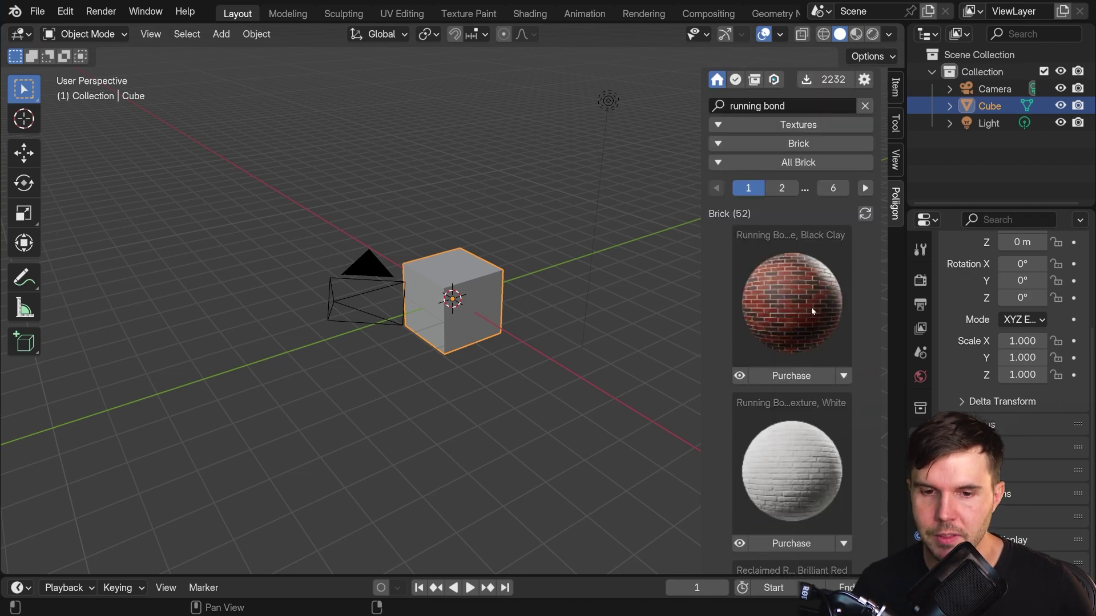
left_click(865, 140)
Delete the cube, camera and light, and add a mesh plane.
key("a")
key("x")
left_click(526, 279)
key("shift+a")
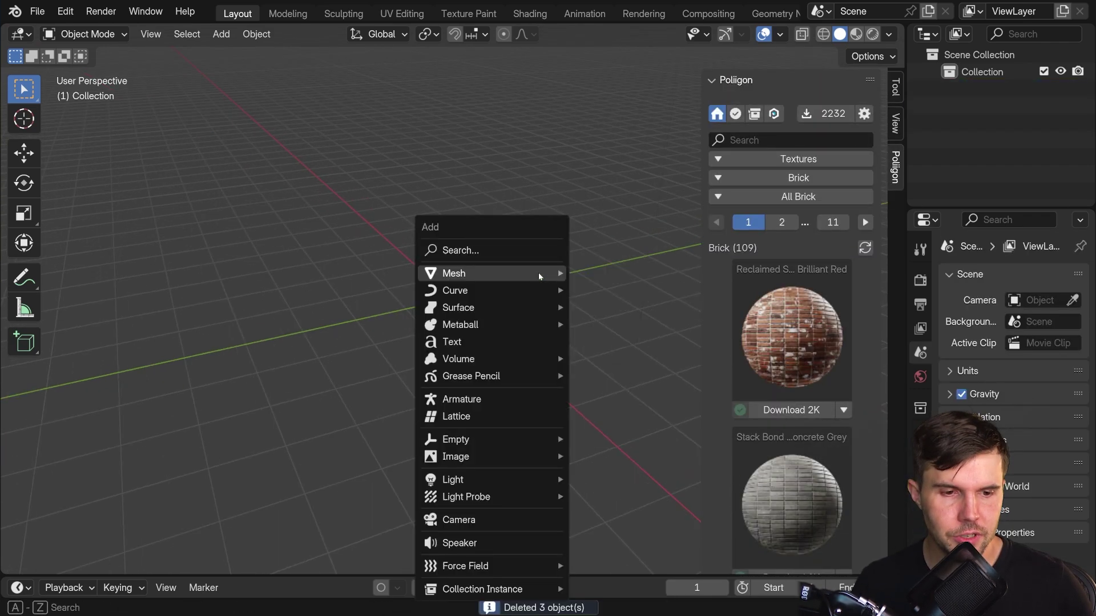
mouse_move(490, 273)
left_click(600, 274)
Rotate the plane 90° on X to stand upright and scroll down the brick list.
key("r")
key("x")
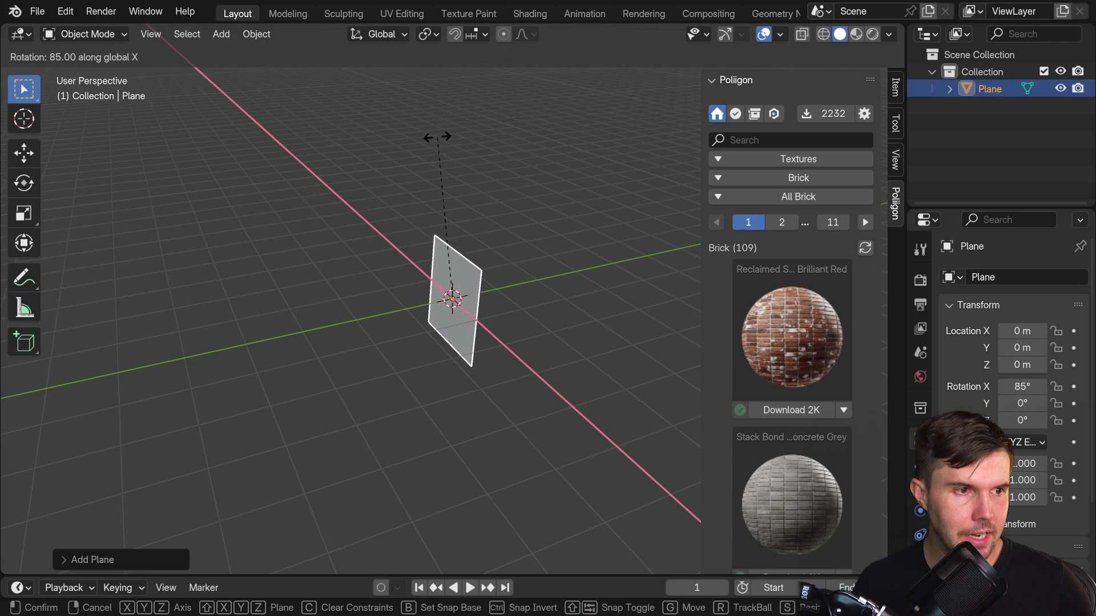
left_click(428, 136)
scroll(506, 282, "up", 5)
middle_click_drag(506, 282, 552, 267)
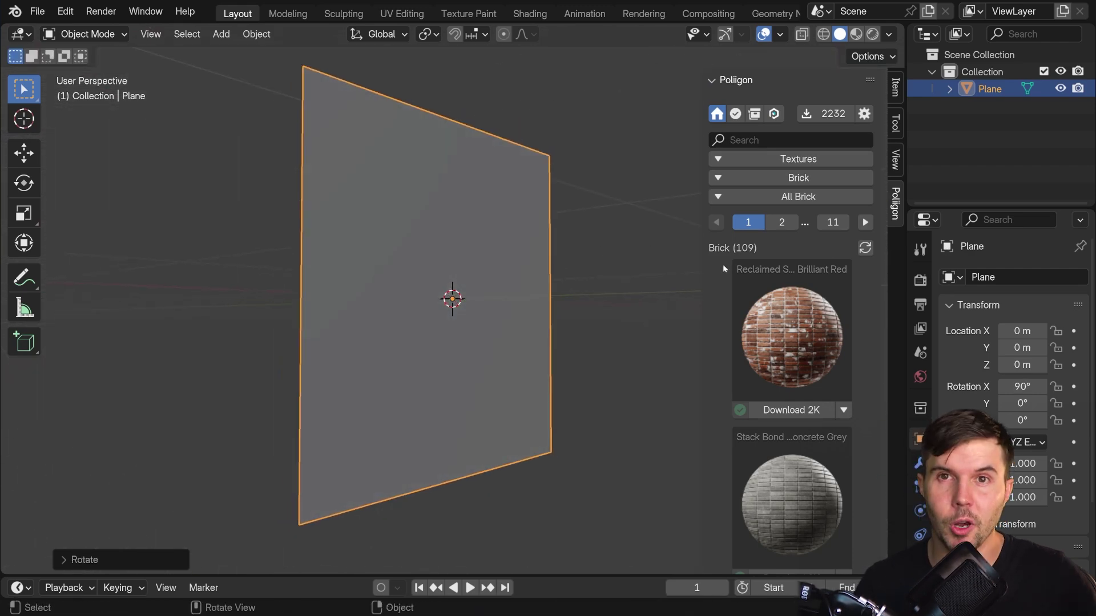
scroll(824, 384, "down", 15)
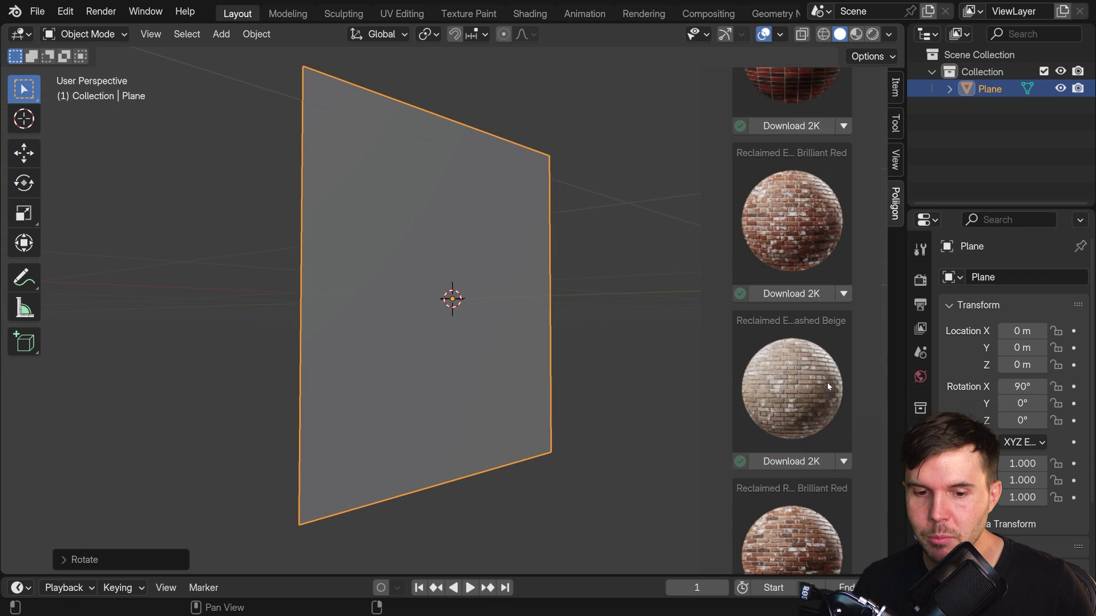
scroll(827, 382, "down", 10)
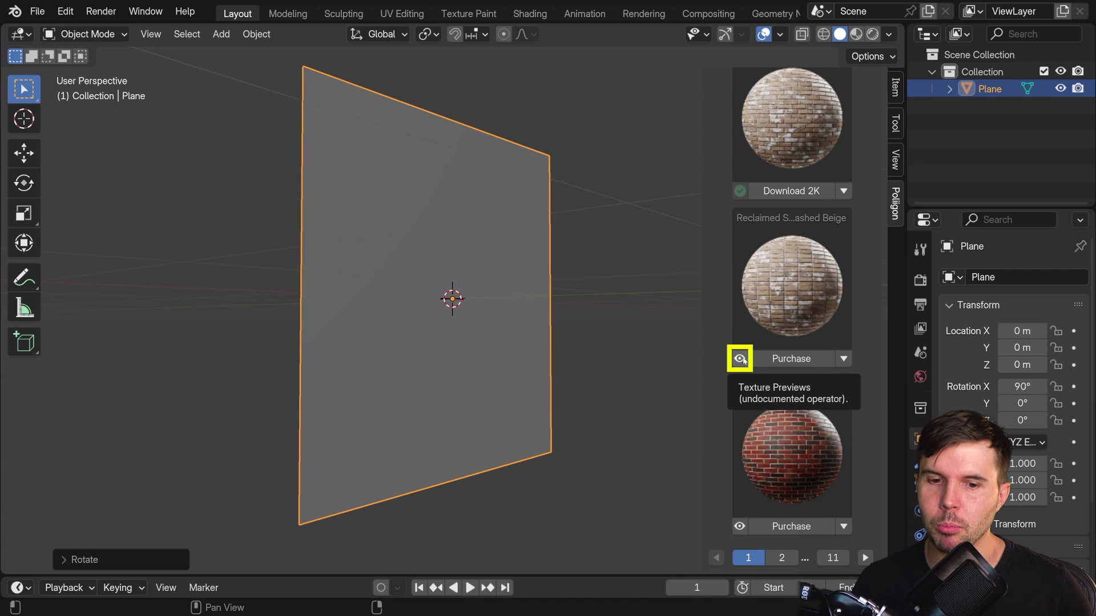
Preview the washed beige brick texture on the plane in Material Preview shading.
left_click(741, 359)
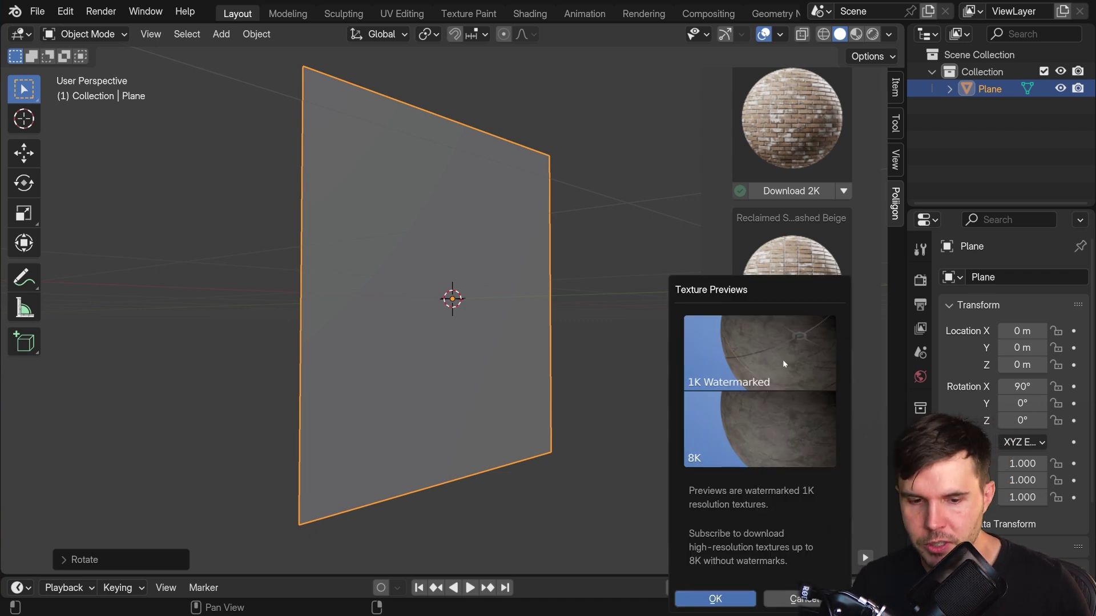
left_click(857, 34)
scroll(588, 262, "up", 8)
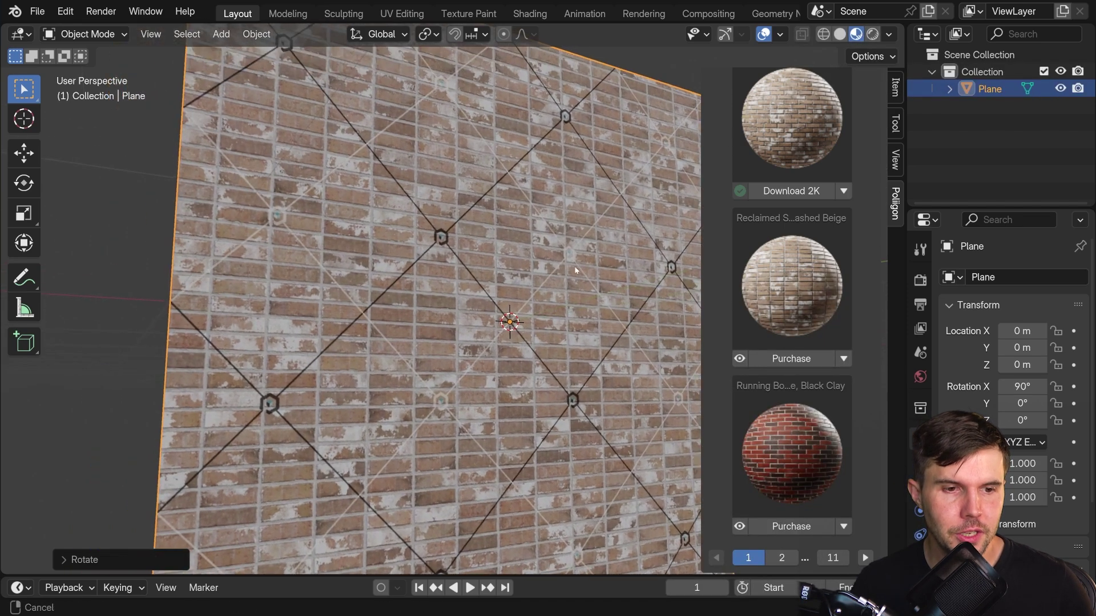
middle_click_drag(574, 266, 581, 227)
scroll(501, 258, "up", 5)
middle_click_drag(481, 183, 438, 271)
Purchase and download the Reclaimed washed beige brick material.
scroll(464, 245, "down", 6)
scroll(453, 290, "up", 6)
scroll(437, 271, "down", 8)
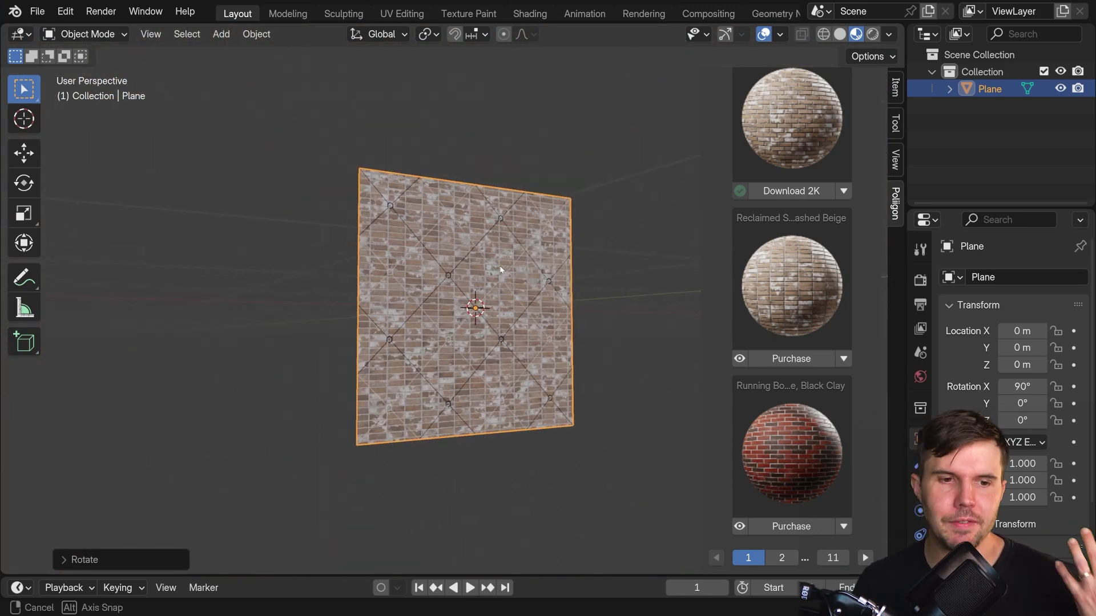
scroll(497, 270, "up", 5)
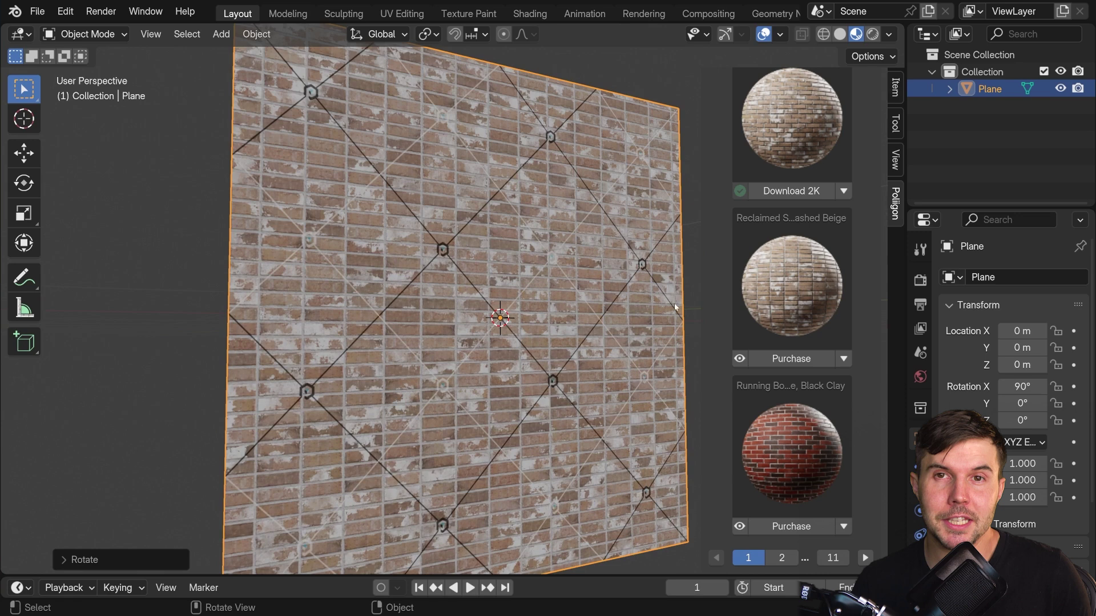
left_click(823, 359)
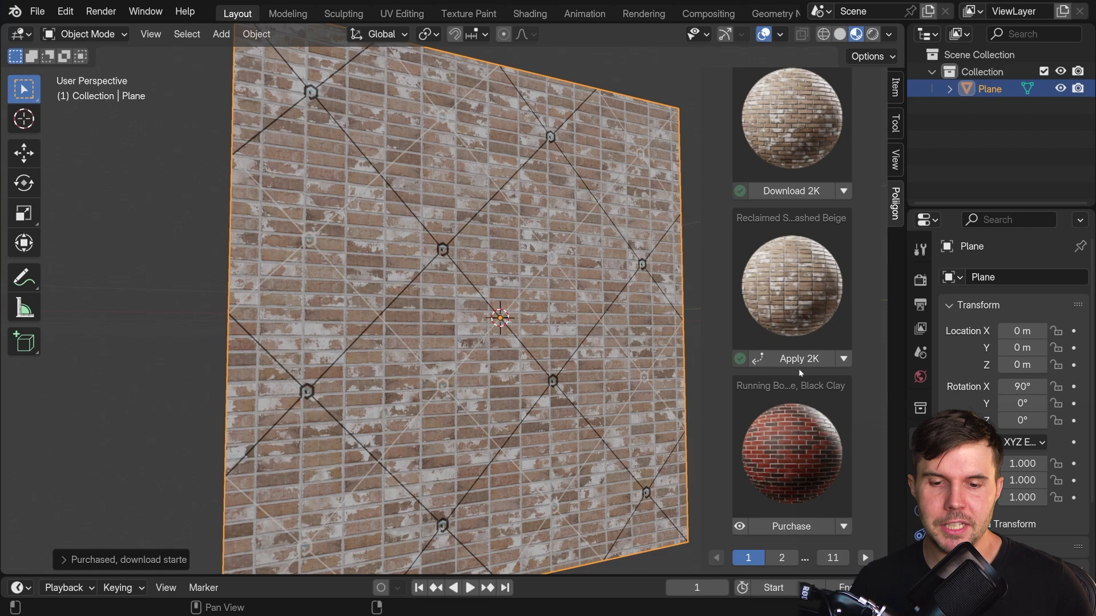
Apply the 2K washed beige bricks to the plane, then download the 4K version.
left_click(799, 360)
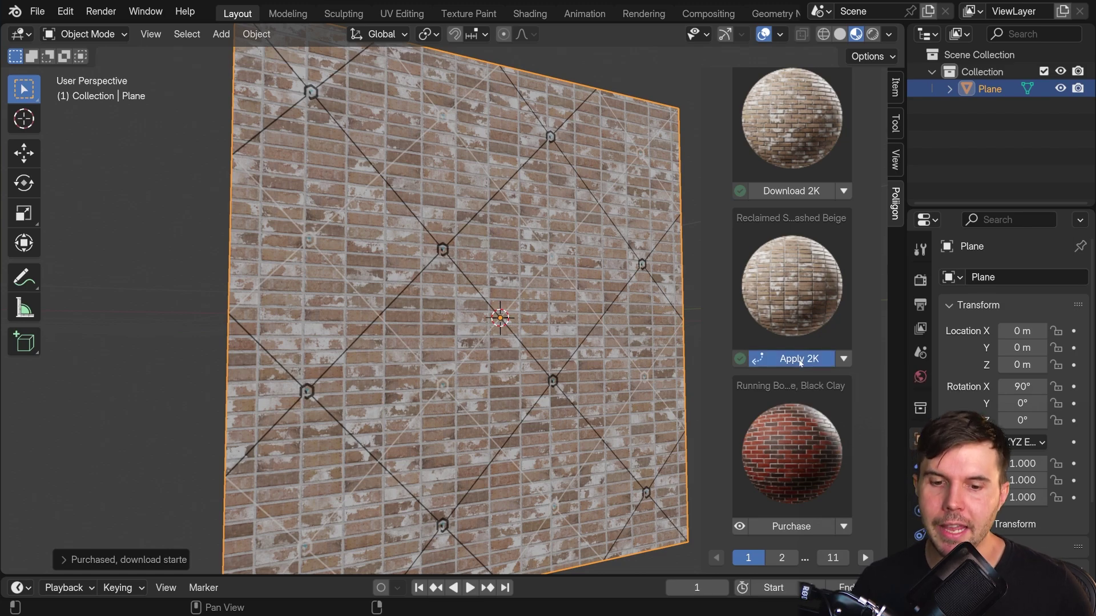
middle_click_drag(518, 324, 458, 336)
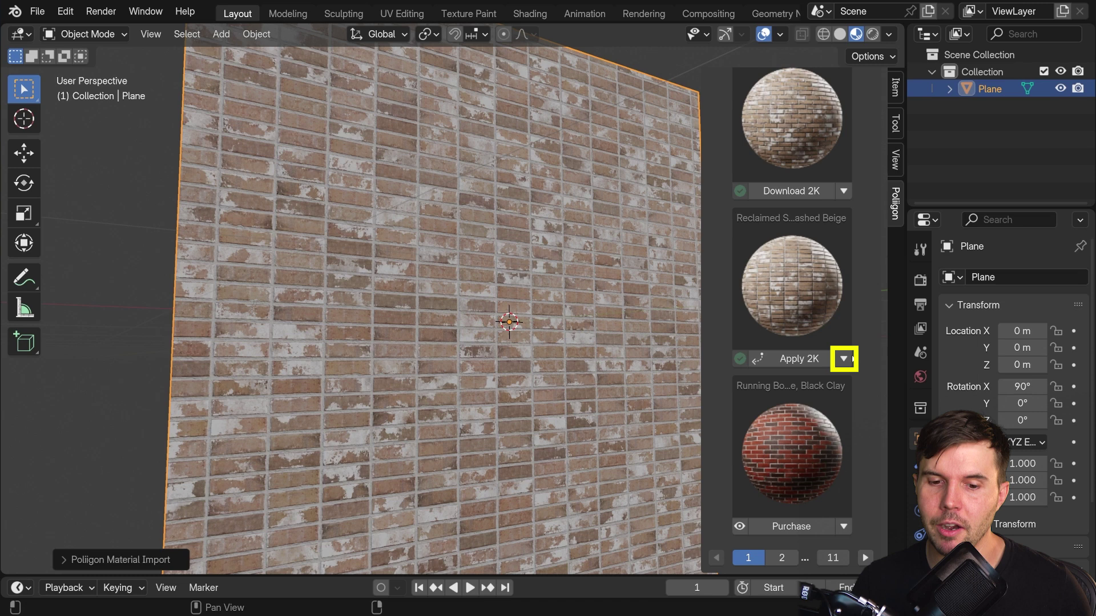
left_click(843, 360)
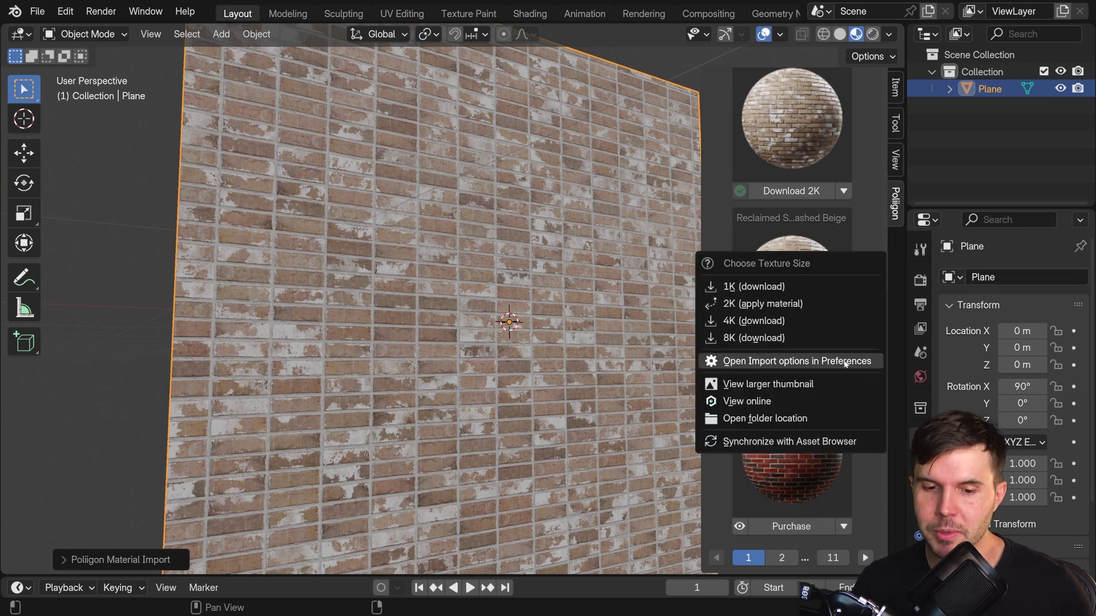
left_click(791, 321)
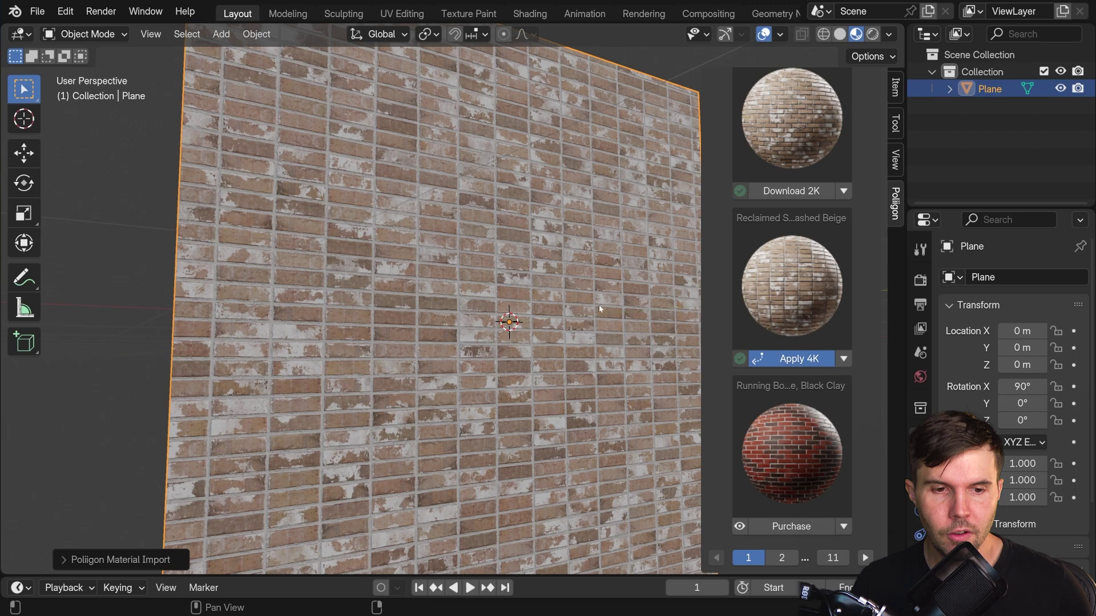
scroll(594, 304, "up", 6)
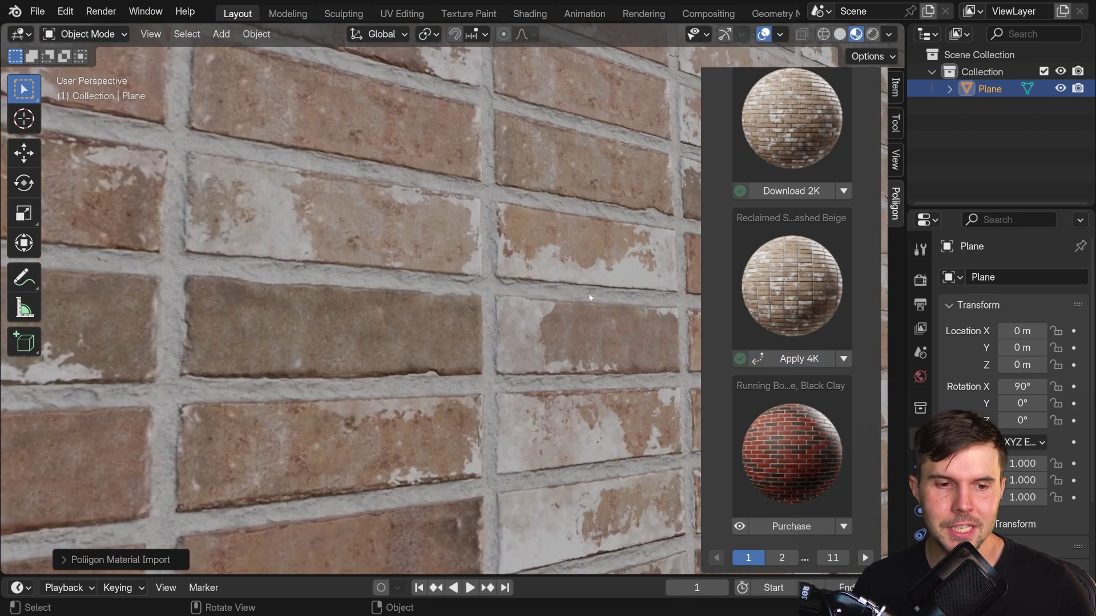
mouse_move(594, 304)
middle_mouse_down()
mouse_move(633, 290)
mouse_move(575, 341)
mouse_move(579, 317)
middle_mouse_up()
scroll(604, 311, "down", 5)
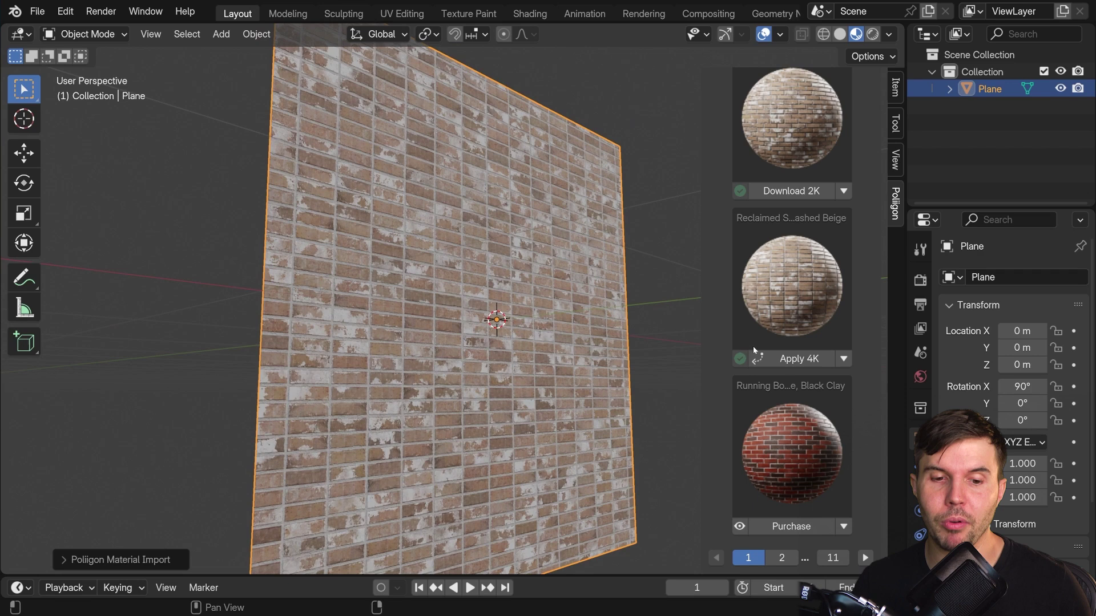
Set the Poliigon add-on's Default Texture Resolution to 8K in Preferences.
left_click(844, 359)
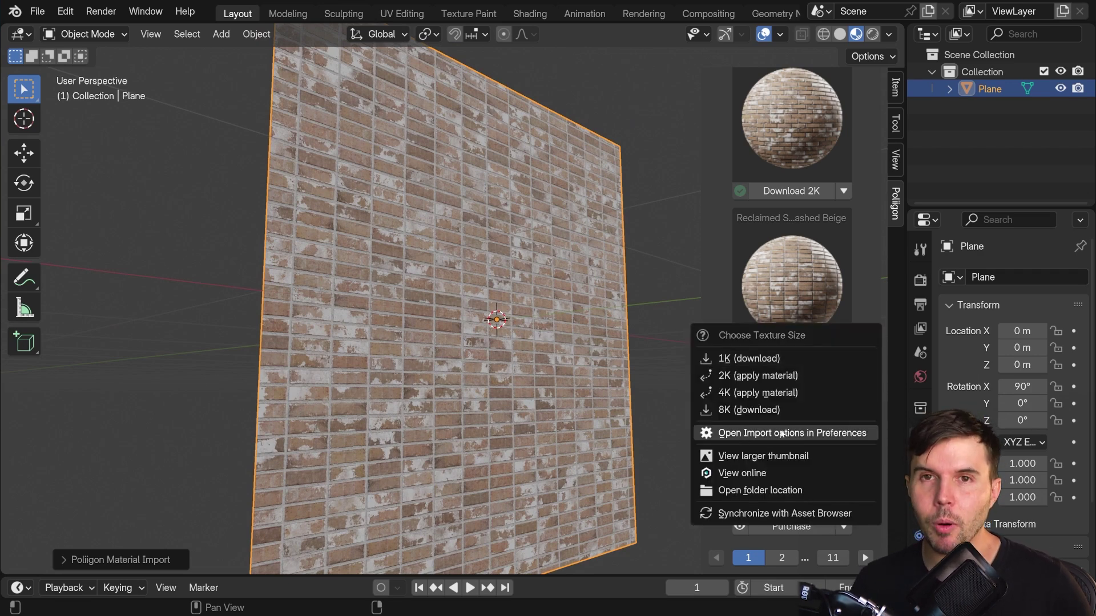
left_click(782, 434)
scroll(764, 405, "down", 10)
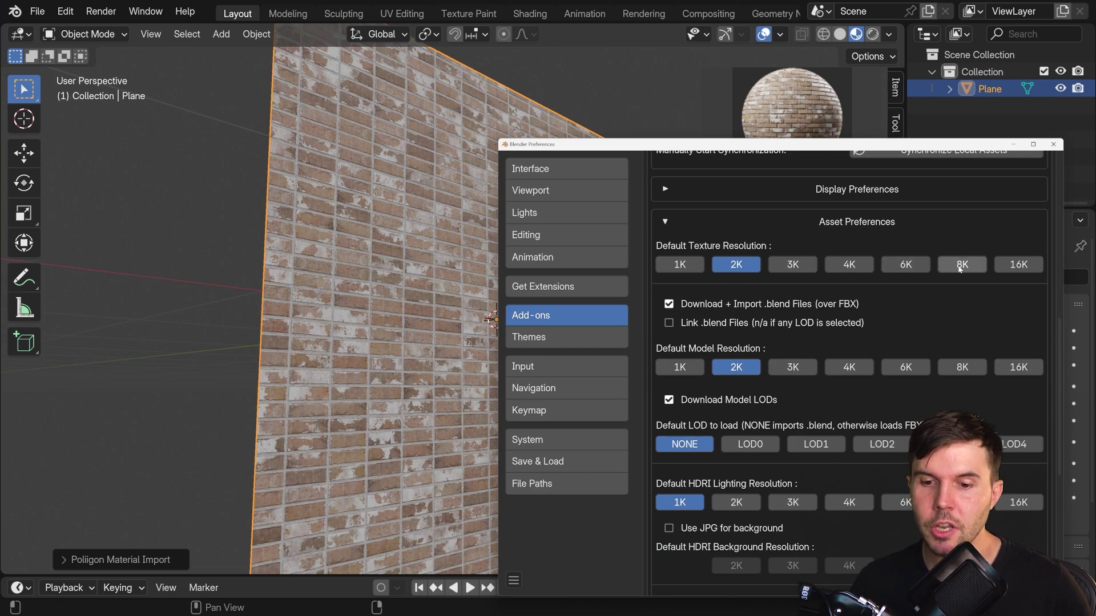
left_click(1052, 145)
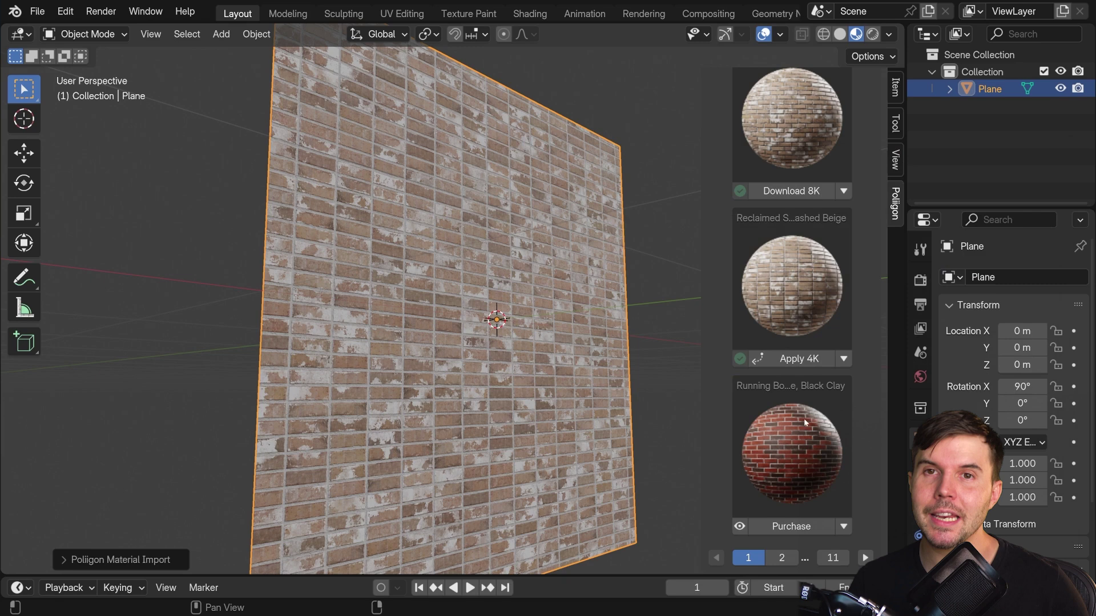
Download the Reclaimed washed beige bricks material at 8K resolution.
left_click(844, 360)
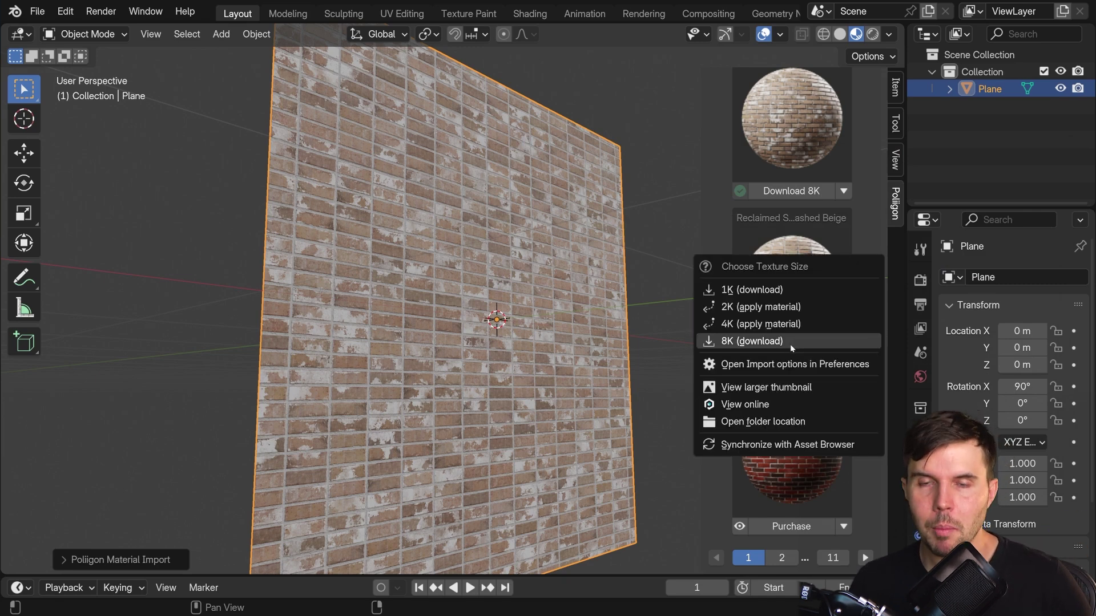
left_click(744, 341)
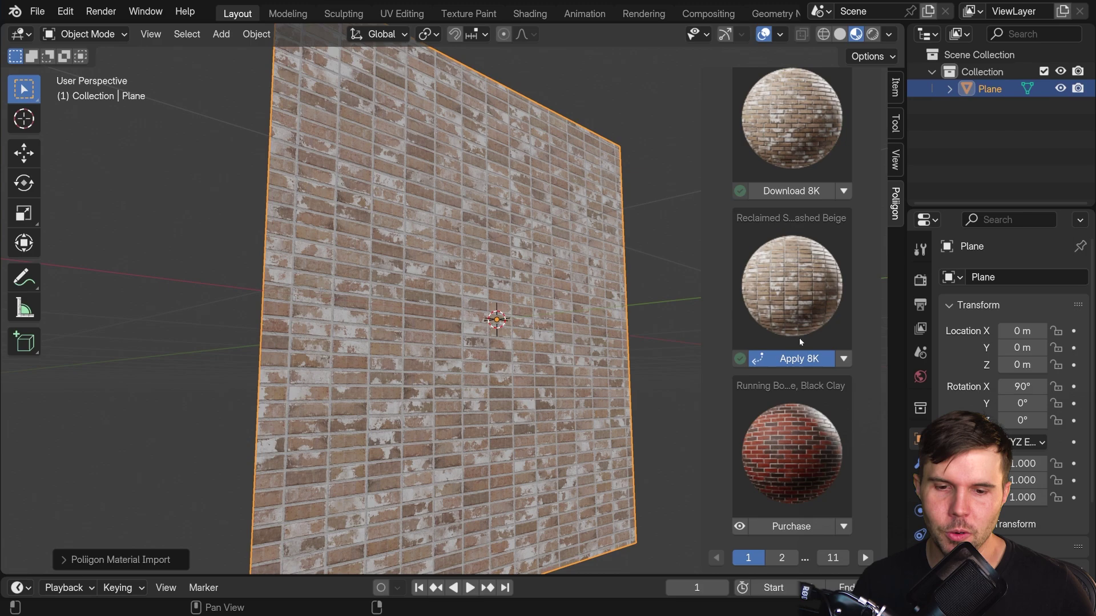
scroll(662, 324, "up", 6)
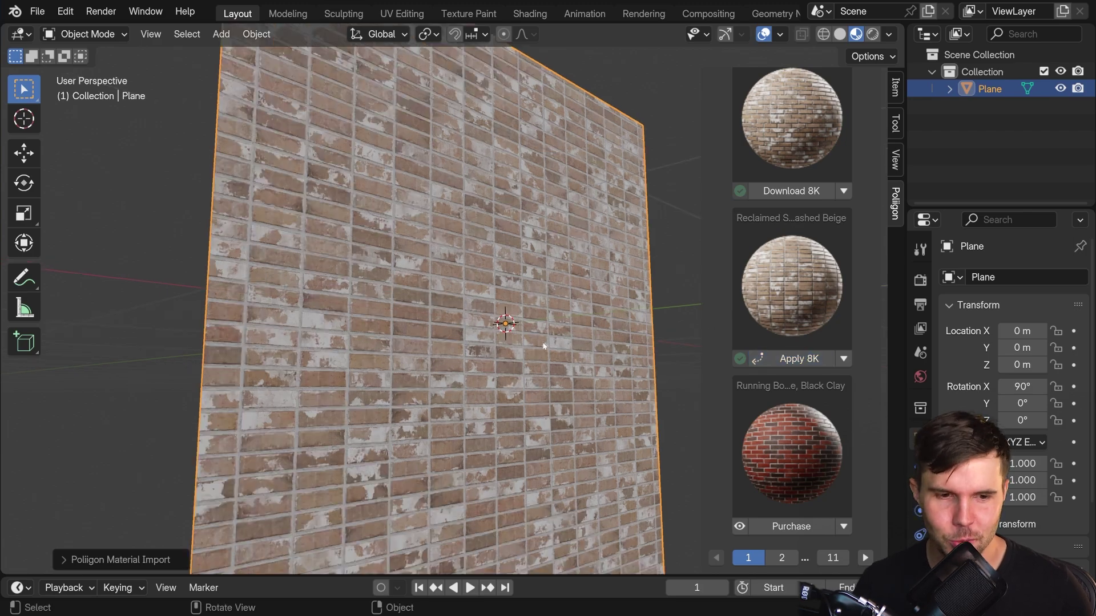
middle_click_drag(535, 338, 545, 306)
scroll(512, 323, "down", 8)
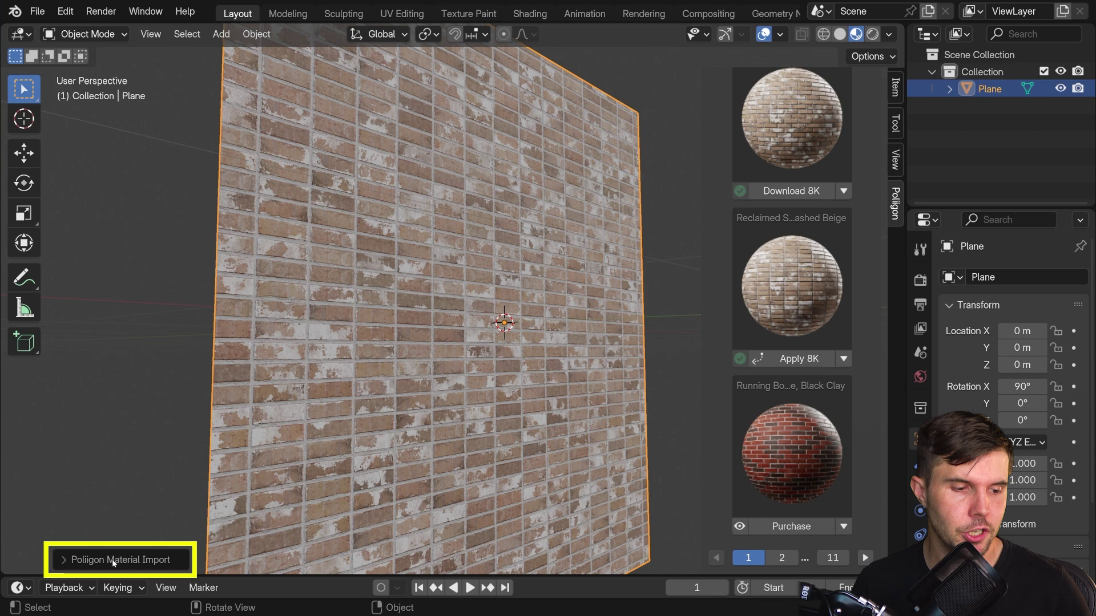
Re-import the 8K brick material onto the plane with Displacement set to 'Displacement and Bump'.
left_click(66, 561)
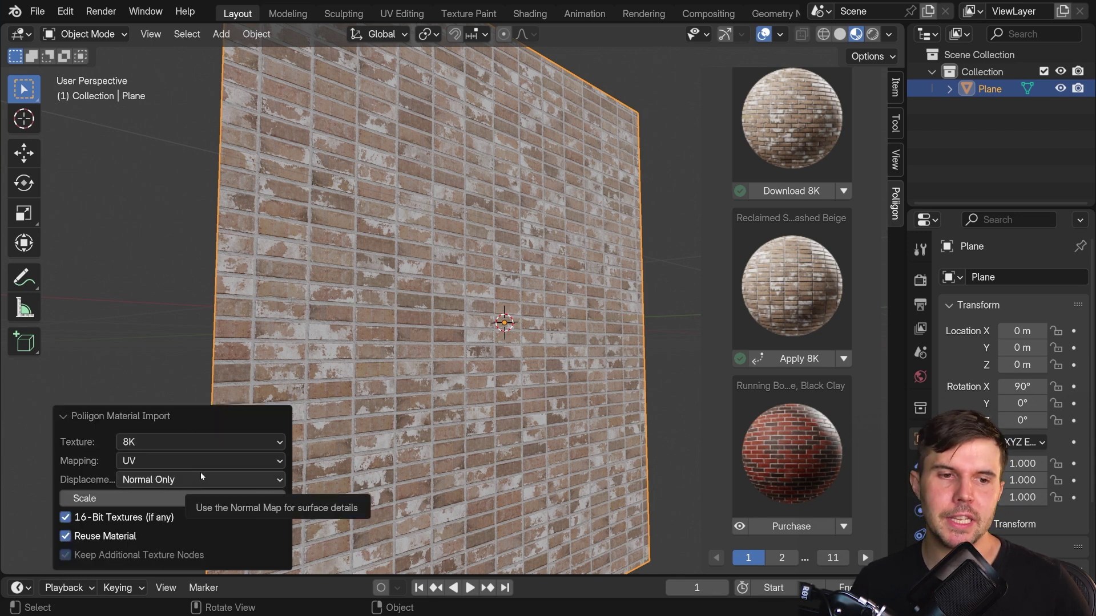
left_click(131, 442)
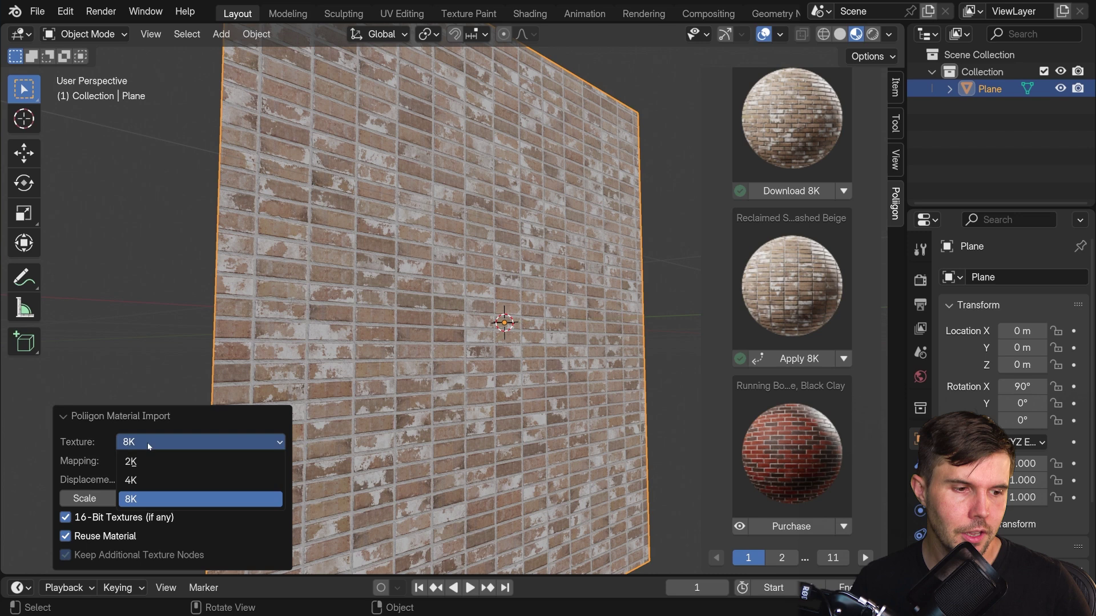
left_click(145, 499)
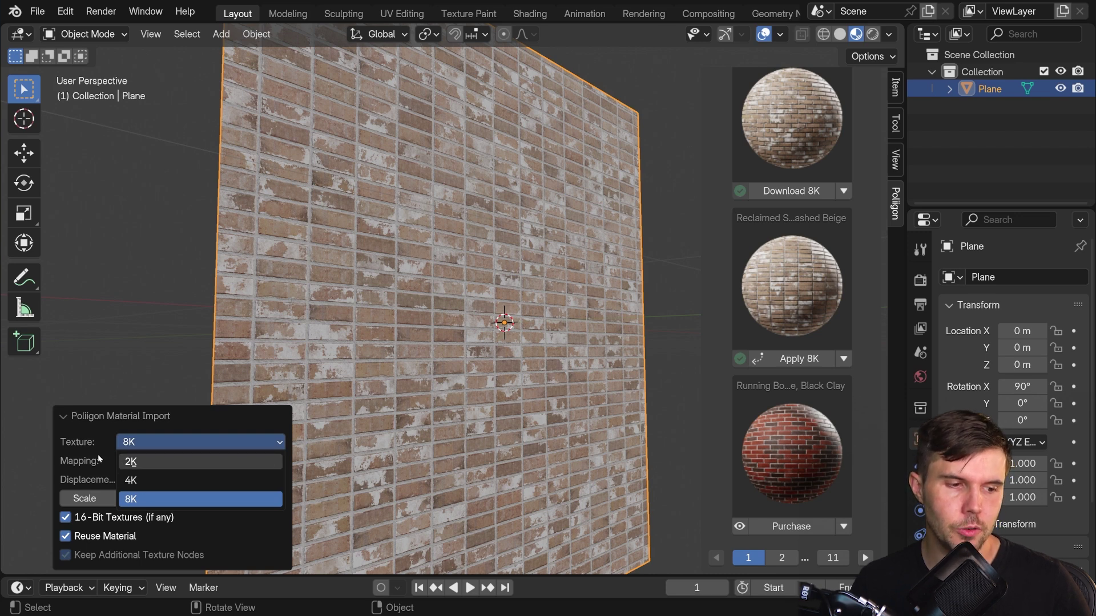
left_click(127, 460)
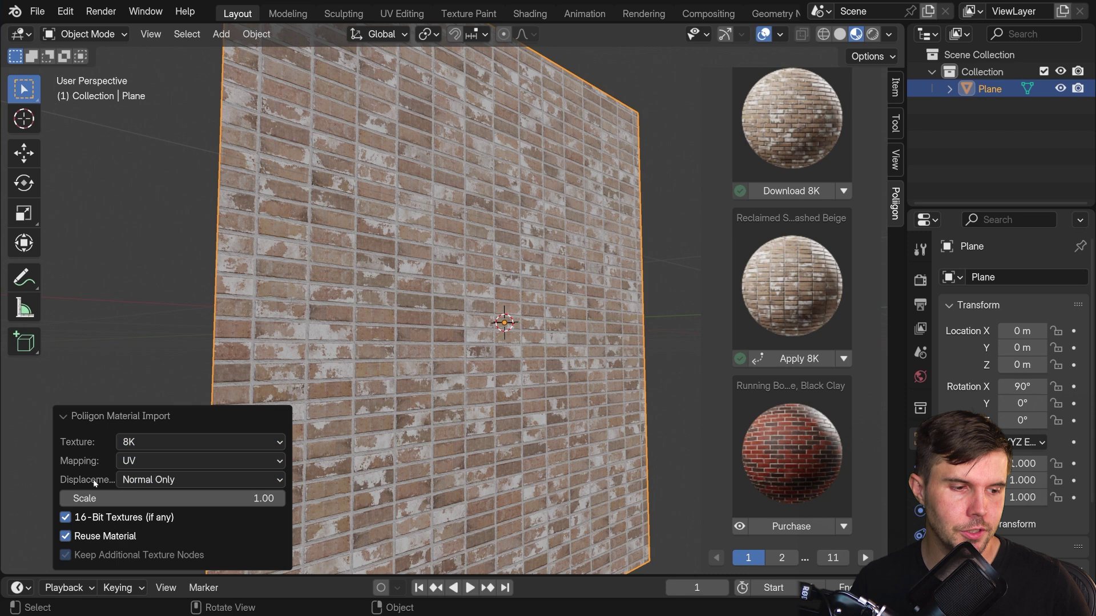
left_click(144, 481)
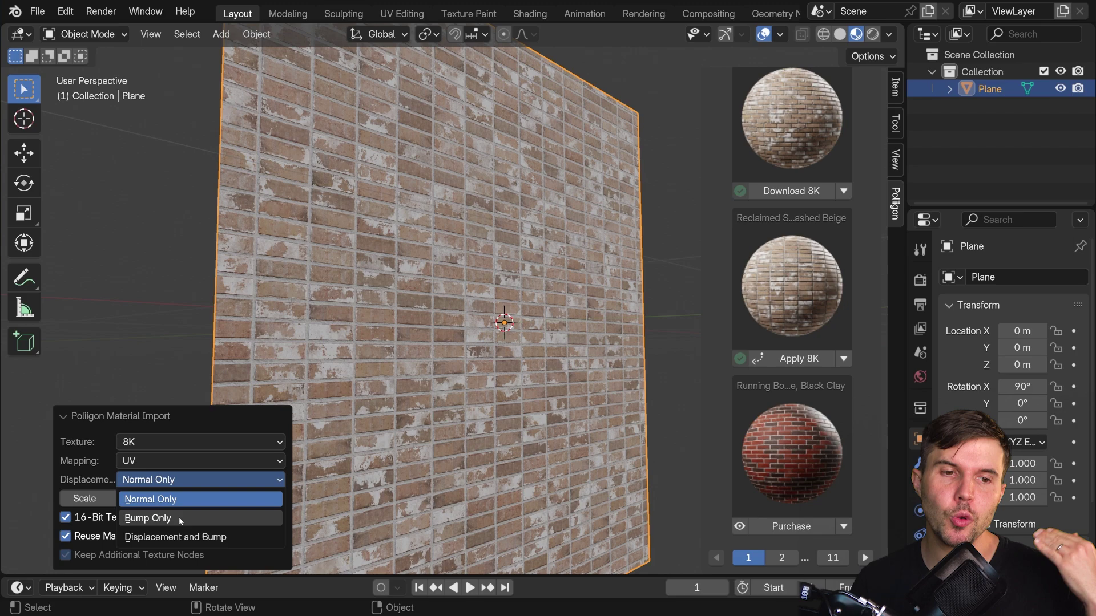
left_click(204, 518)
middle_click_drag(399, 366, 239, 446)
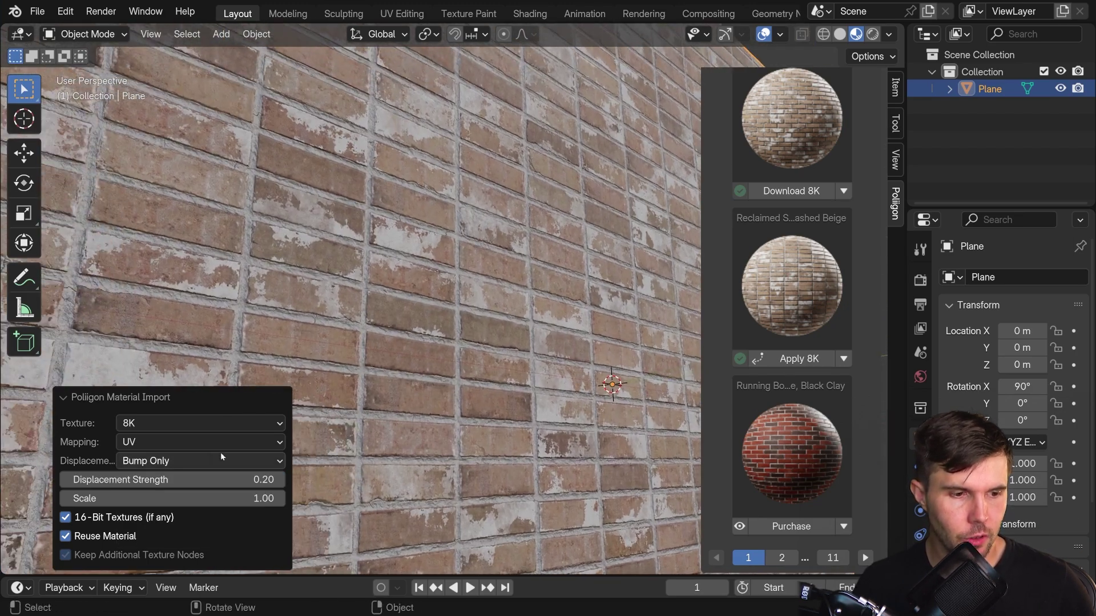
left_click(220, 461)
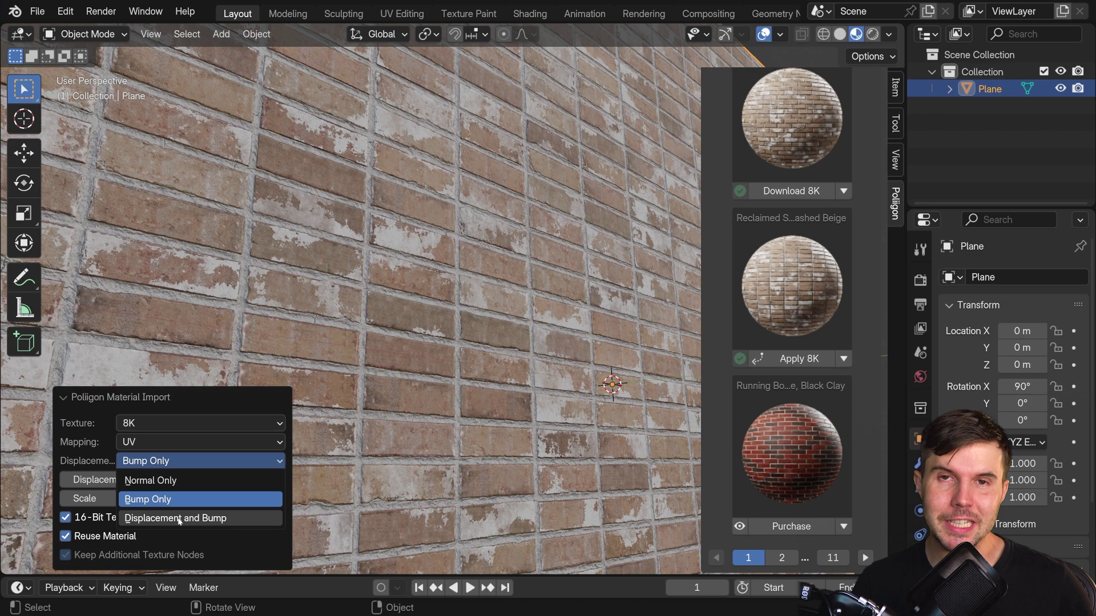
left_click(179, 518)
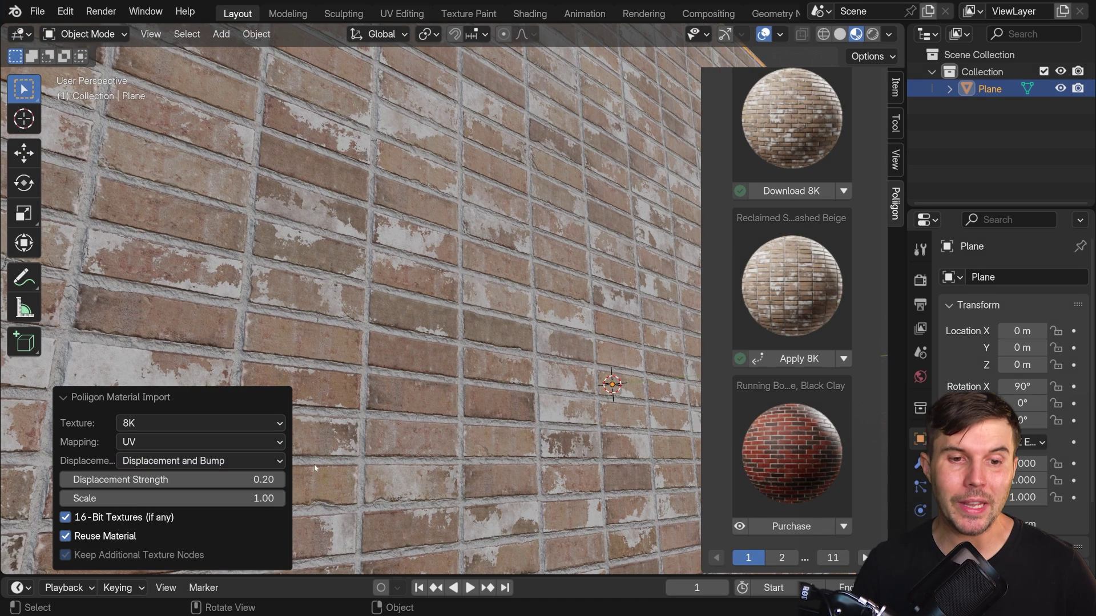
left_click(208, 395)
Add a Simple Subdivision Surface modifier to the wall with 10 viewport levels.
left_click(919, 463)
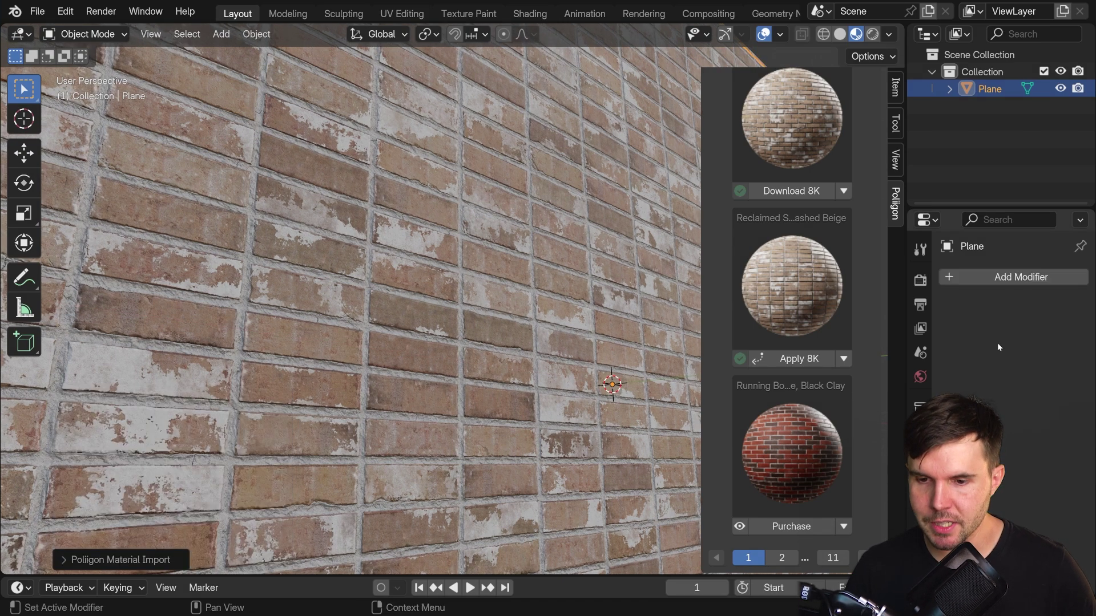
left_click(1001, 274)
mouse_move(968, 335)
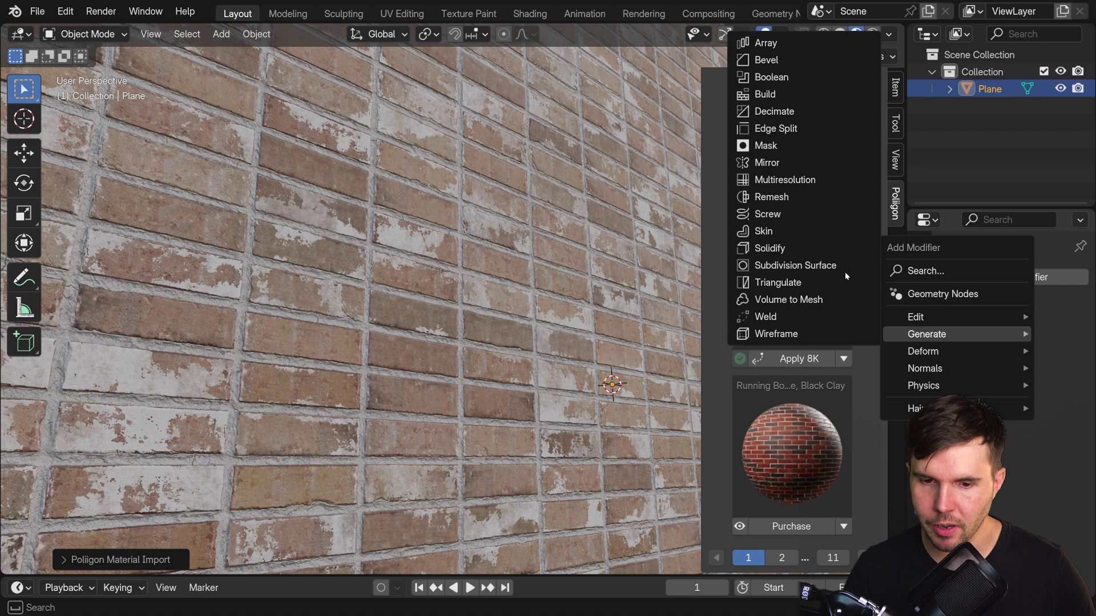
left_click(822, 266)
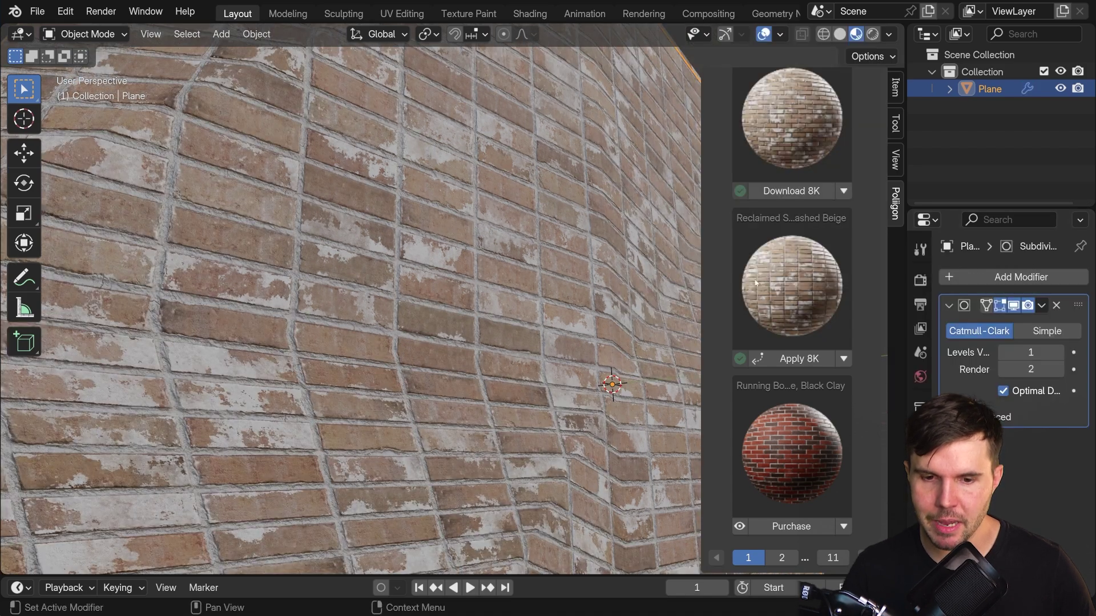
left_click(1047, 331)
left_click(1031, 352)
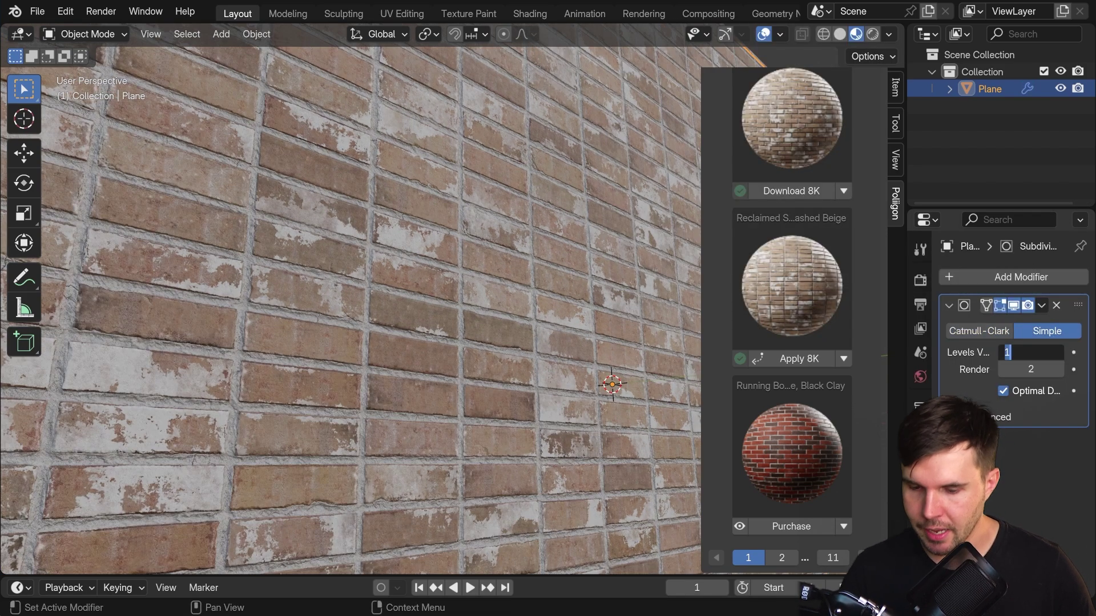
type("10")
key("Return")
middle_click_drag(457, 268, 479, 328)
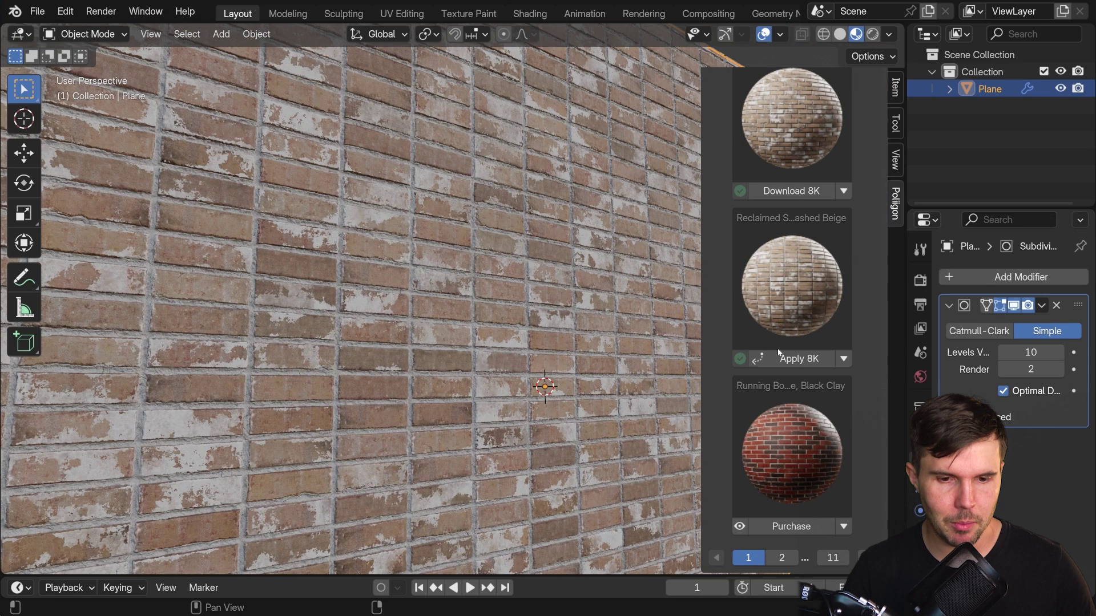
Check the displacement setting in the wall material's settings.
left_click(921, 548)
scroll(966, 457, "down", 10)
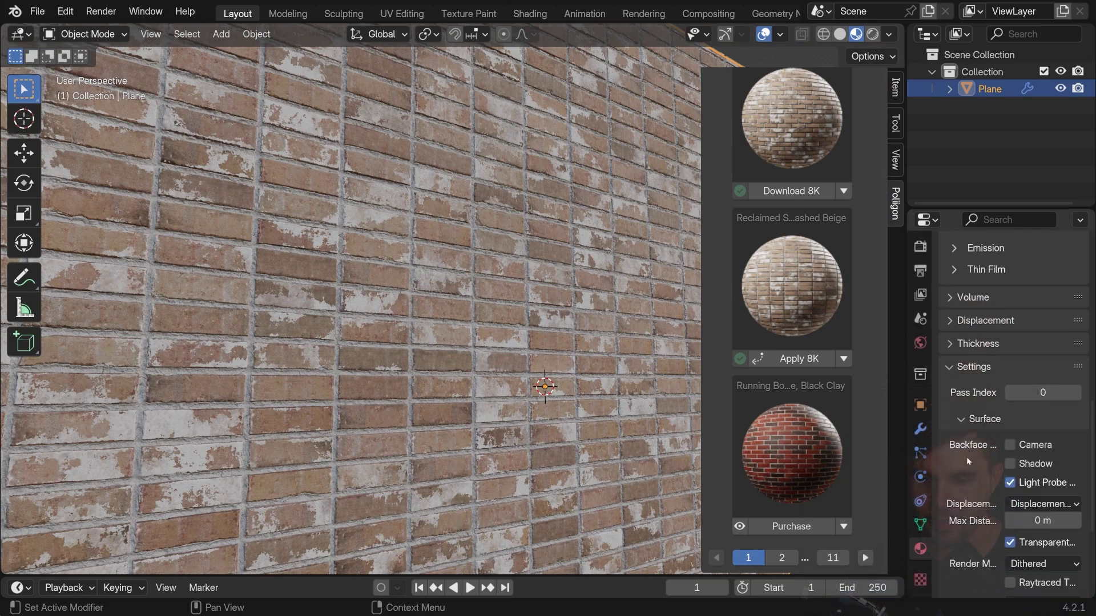
left_click_drag(904, 425, 856, 426)
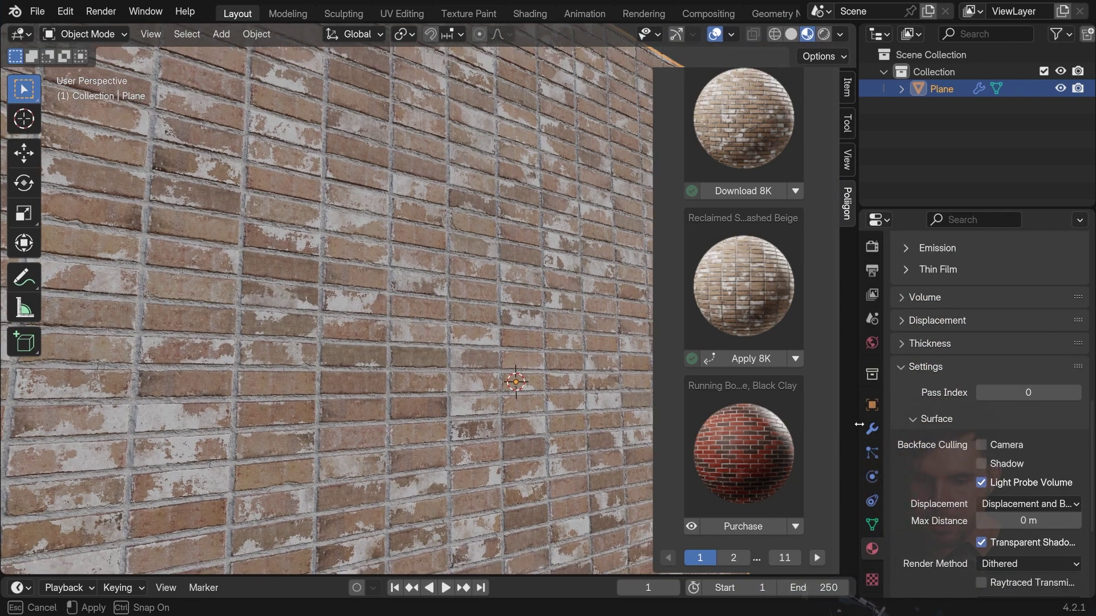
scroll(1019, 433, "down", 5)
left_click(977, 369)
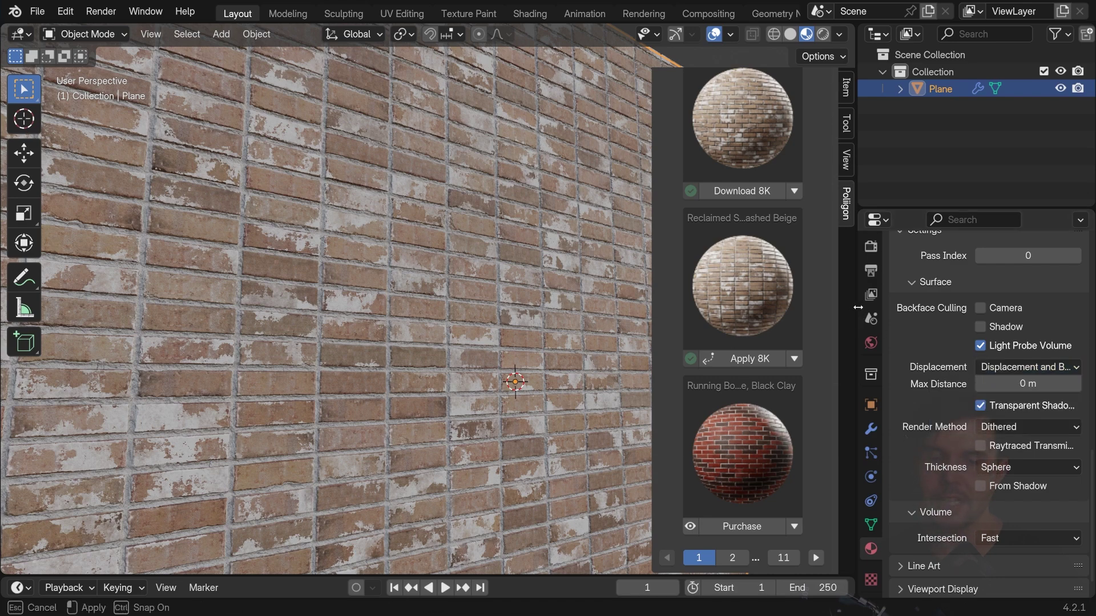
Widen the 3D view, hide its sidebar, and orbit out to the wall's edge.
left_click_drag(856, 309, 884, 308)
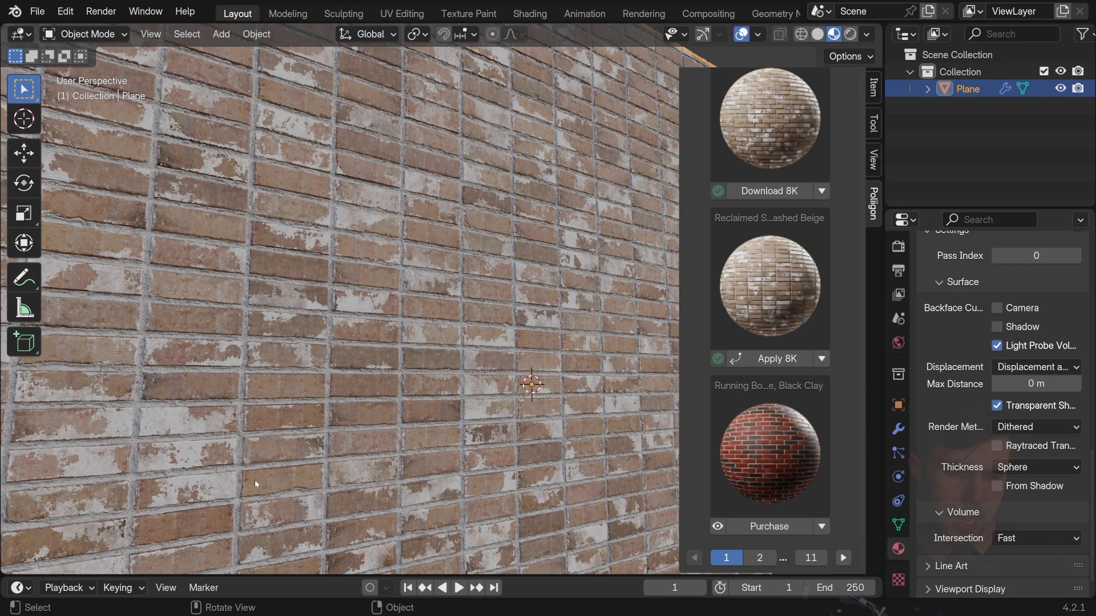
key("n")
middle_click_drag(255, 484, 365, 479)
Split the 3D view and turn the right half into a Shader Editor framing the node tree.
left_click_drag(882, 51, 680, 50)
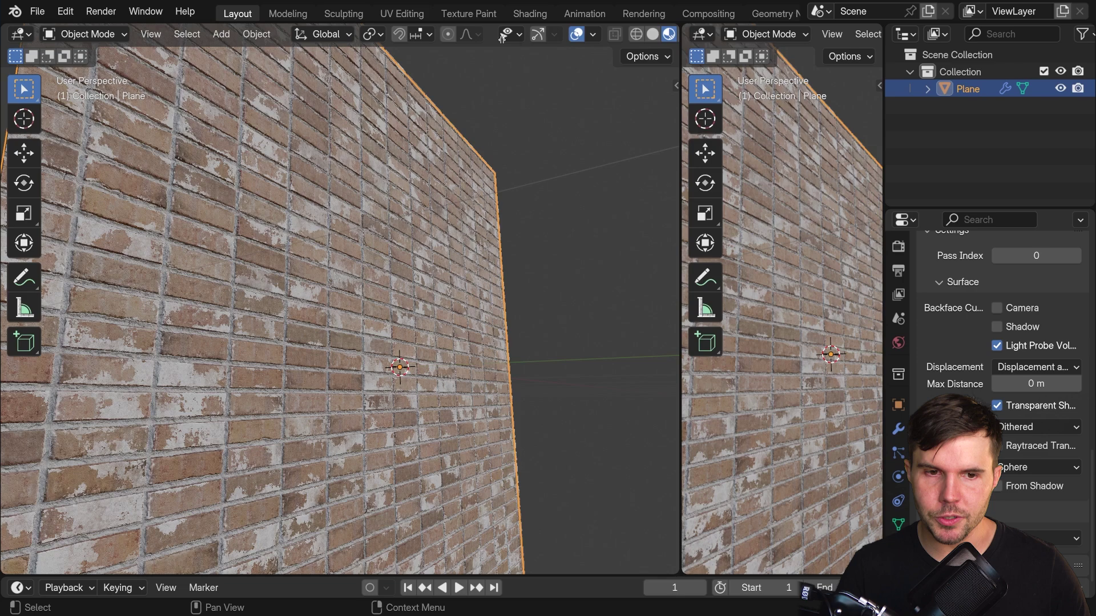
left_click(519, 34)
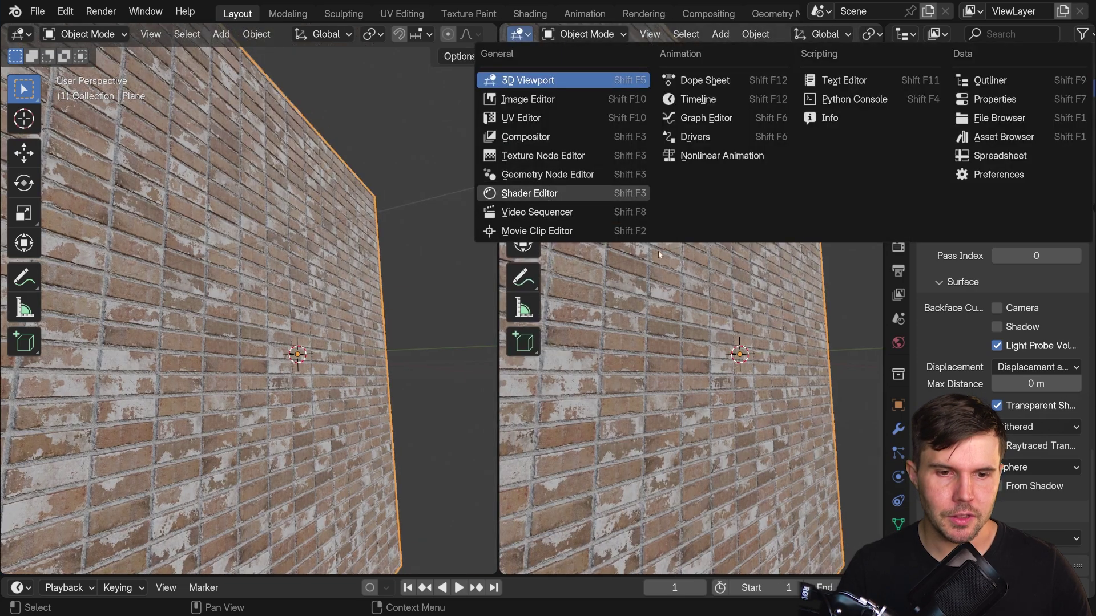
key("Return")
key("Home")
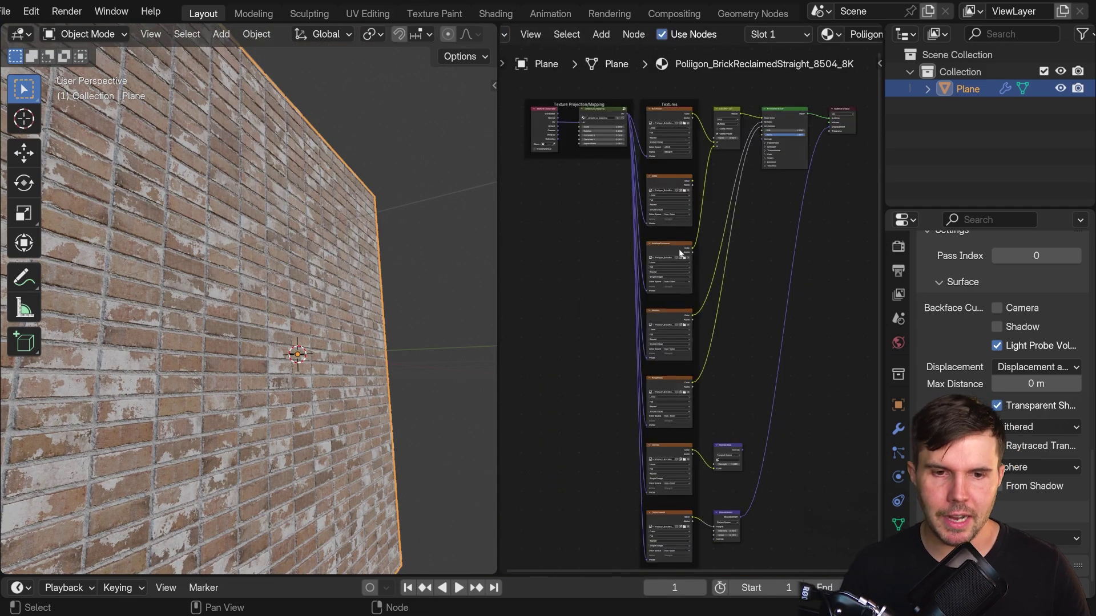
Inspect the displacement texture node and its interpolation setting.
scroll(680, 253, "up", 4)
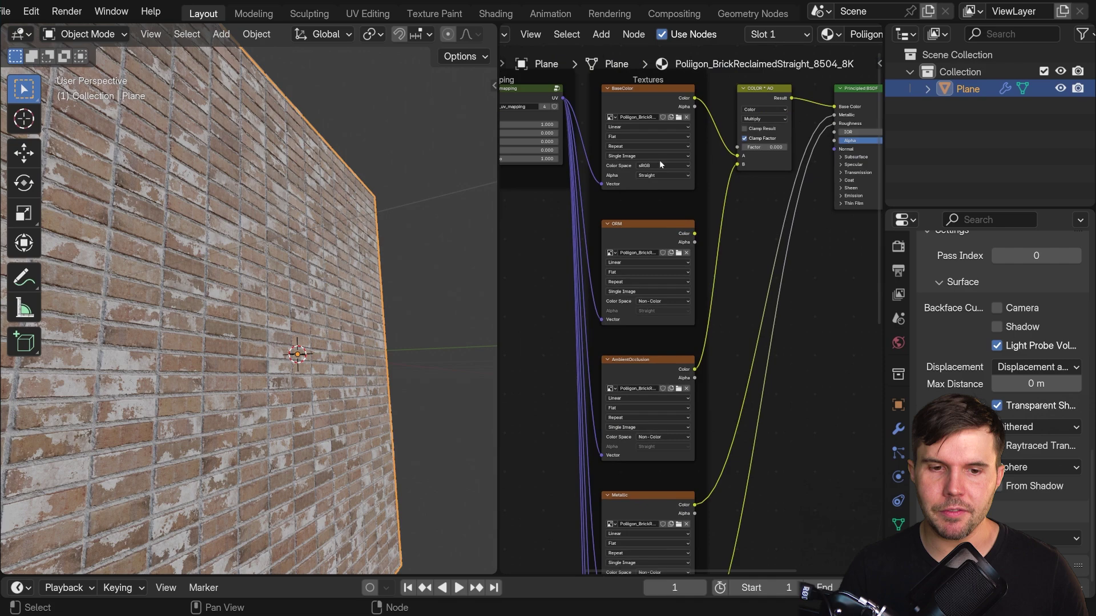
scroll(662, 272, "down", 2, "shift")
scroll(683, 395, "down", 10, "shift")
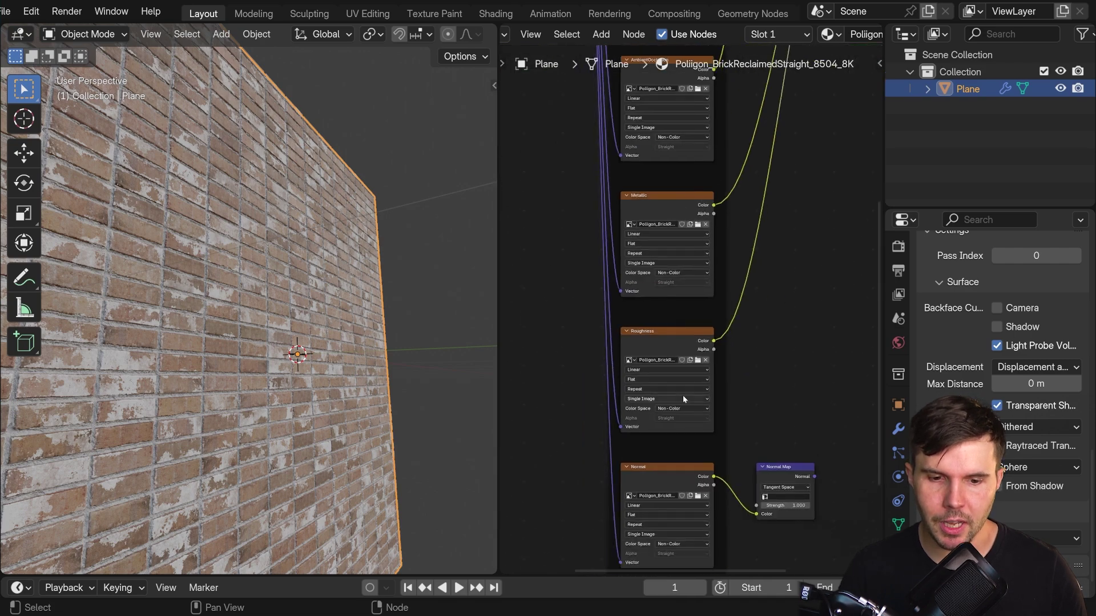
scroll(618, 287, "up", 3)
left_click(618, 287)
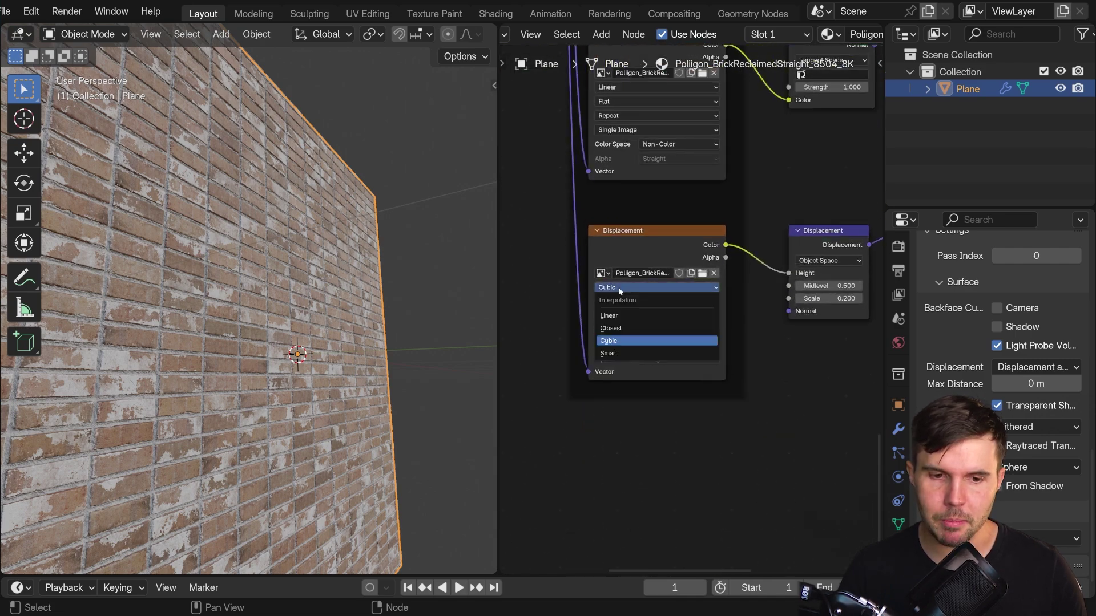
scroll(725, 214, "down", 4)
scroll(725, 214, "up", 15, "shift")
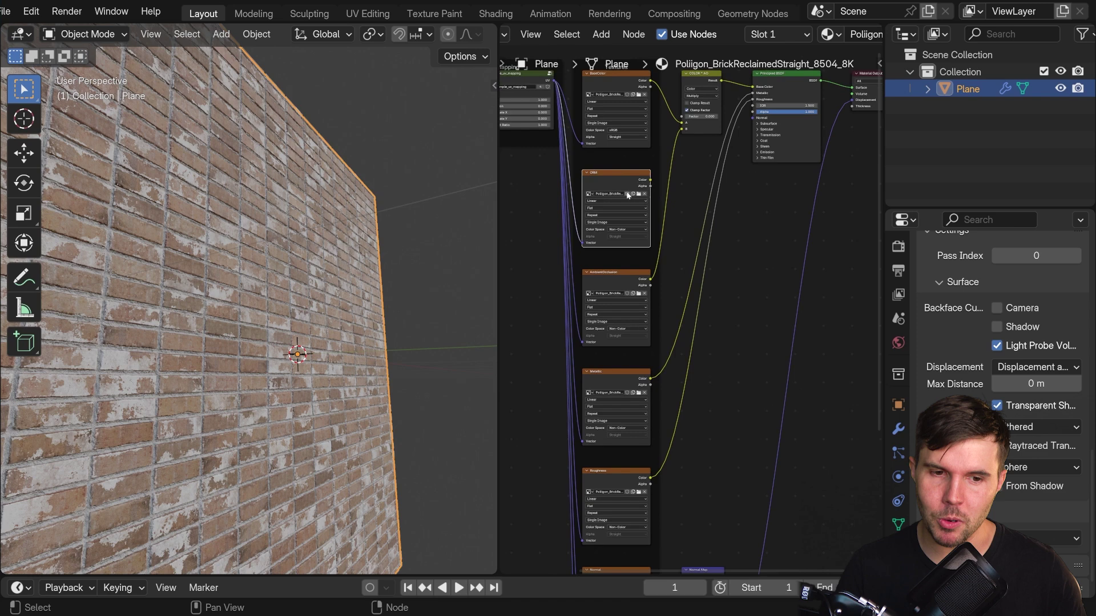
scroll(669, 307, "down", 12, "shift")
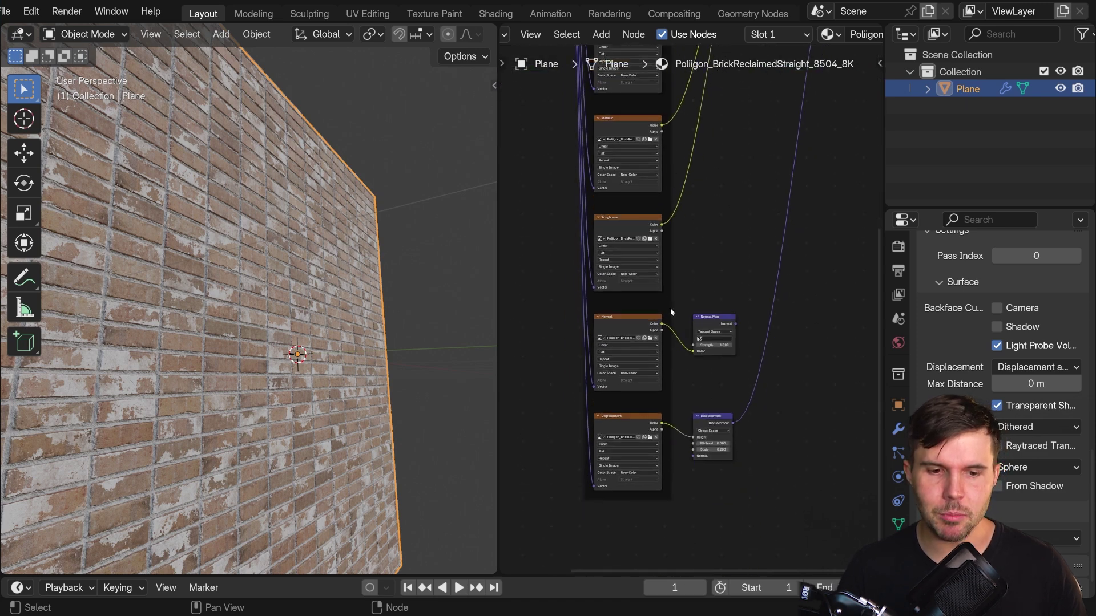
Review the normal map and texture mapping nodes, then rejoin into one full-width 3D view.
left_click(662, 317)
left_click(625, 324)
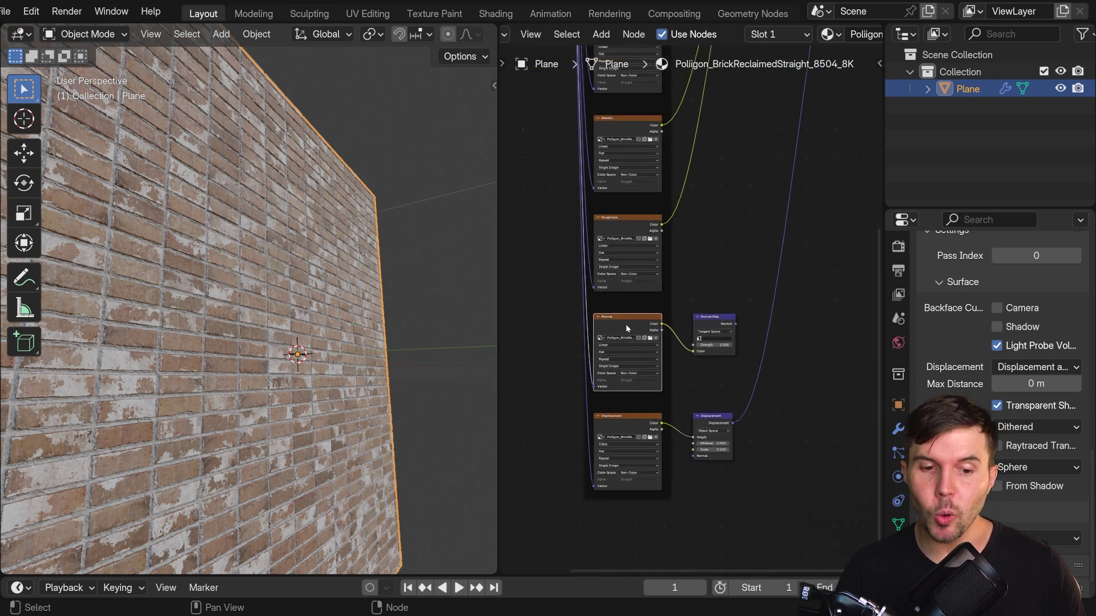
left_click(713, 319, "shift")
middle_click_drag(811, 274, 731, 238)
scroll(731, 238, "up", 3)
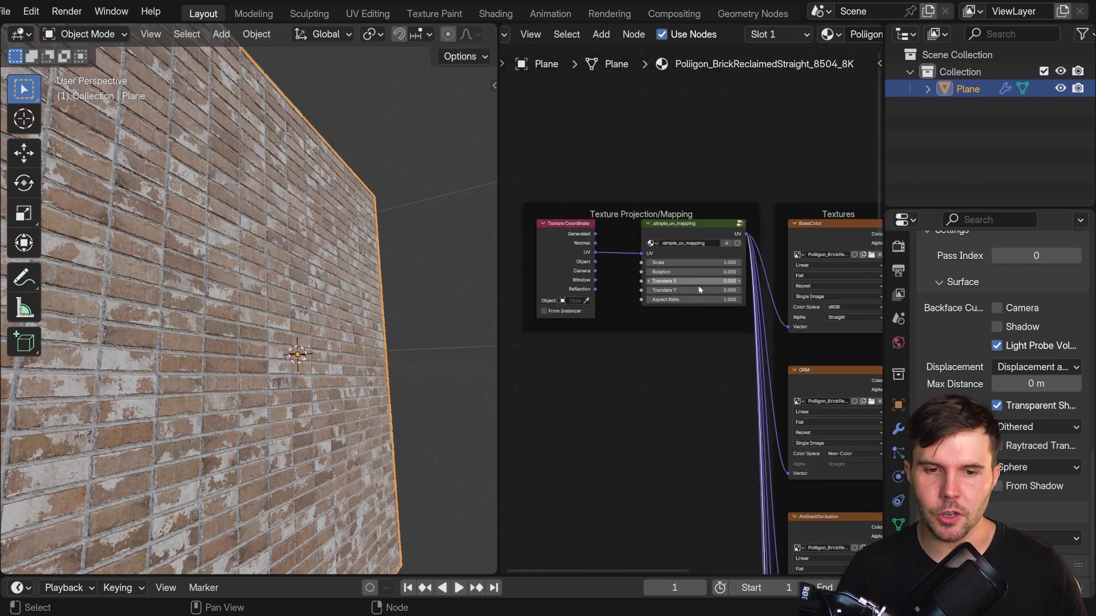
mouse_move(694, 245)
left_mouse_down()
mouse_move(724, 246)
mouse_move(677, 247)
left_mouse_up()
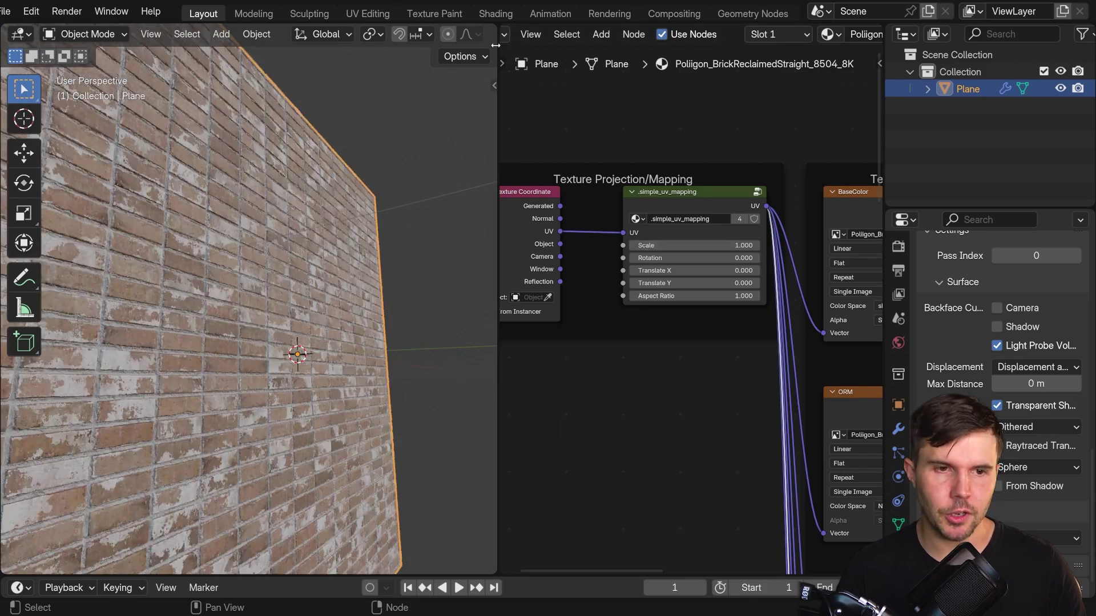
left_click_drag(528, 34, 742, 46)
middle_click_drag(514, 217, 602, 217)
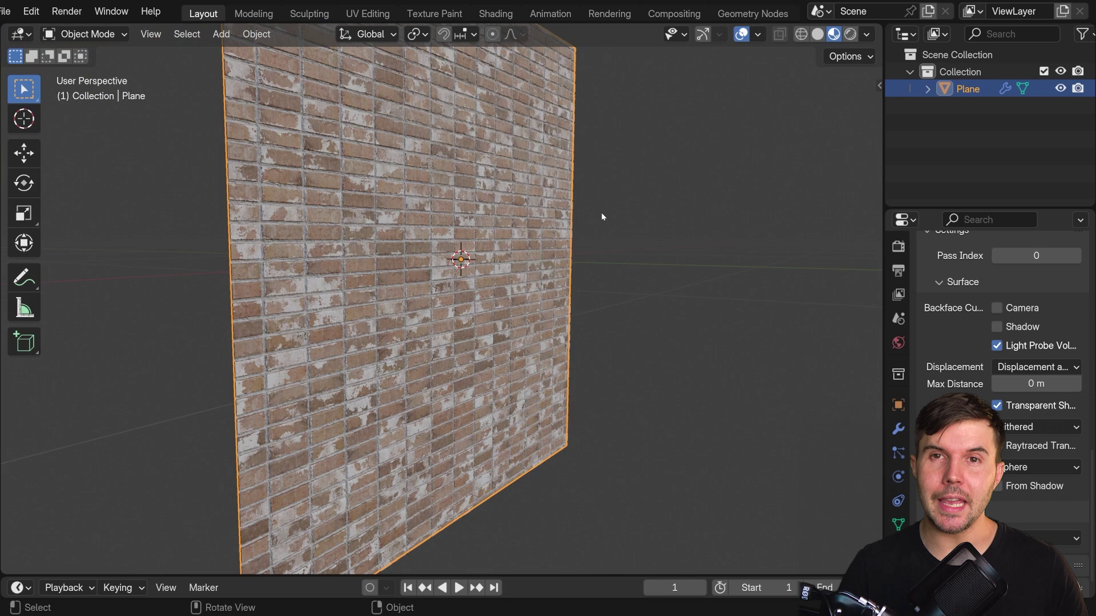
Switch the Poliigon sidebar browser from textures to Models.
key("n")
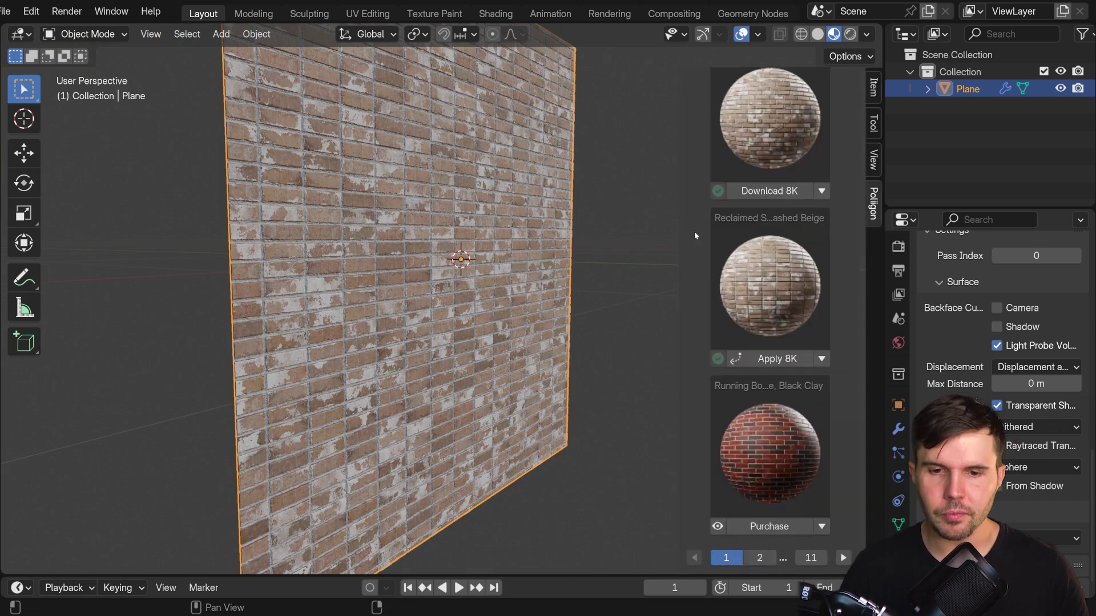
scroll(825, 217, "up", 10)
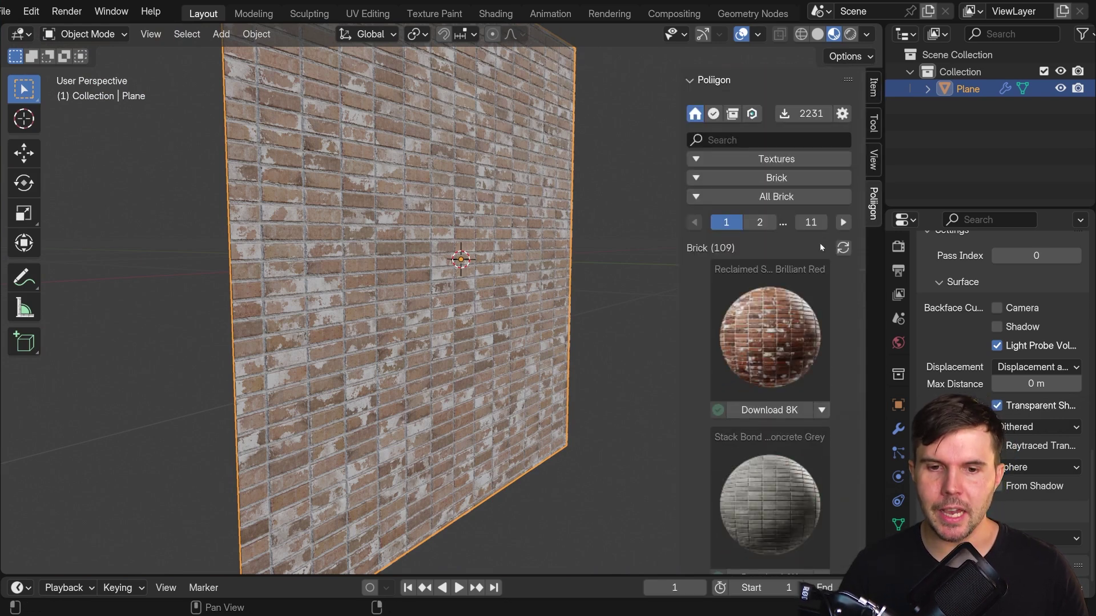
left_click(785, 161)
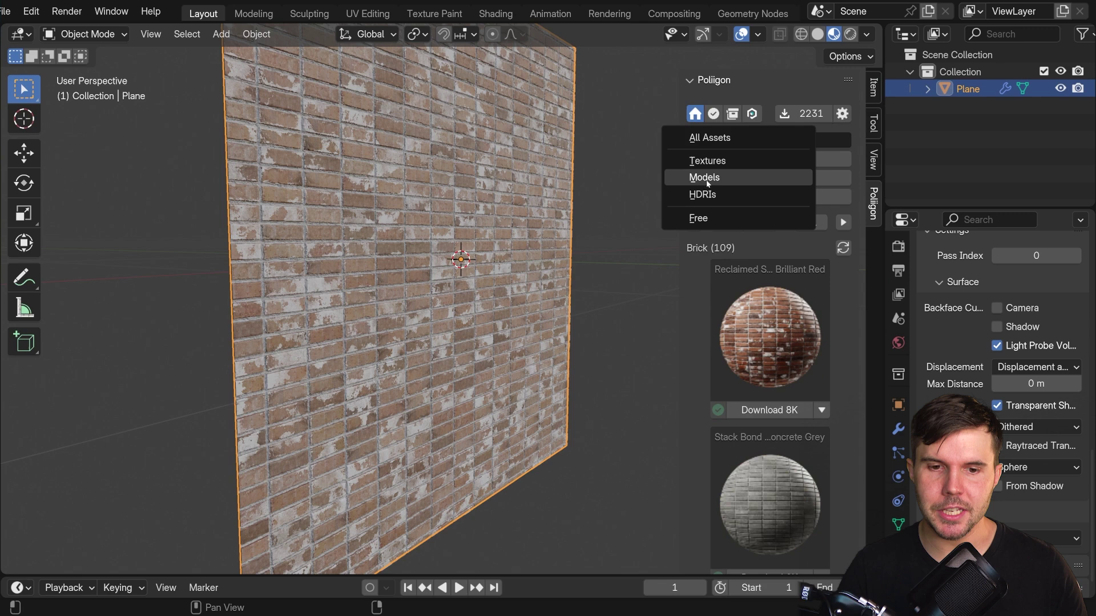
left_click(736, 177)
scroll(779, 286, "down", 15)
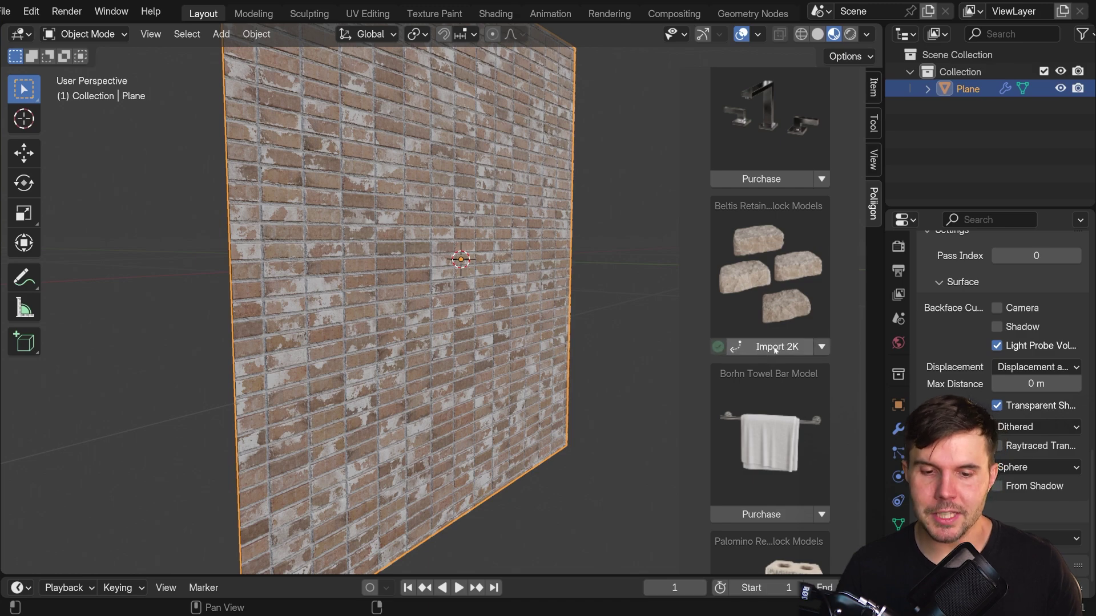
Import the Beltis retaining wall block model in 2K and position it on the wall.
left_click(776, 347)
key("KP_Decimal")
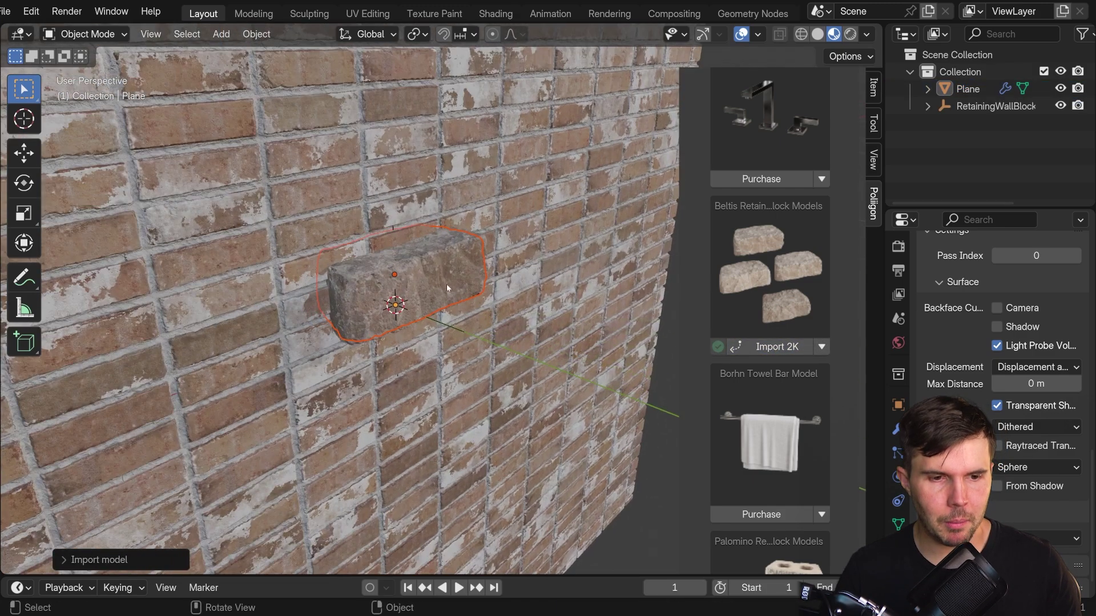
key("g")
left_click(435, 262)
Duplicate the block twice, placing copies on either side of it.
middle_click_drag(435, 262, 411, 274)
left_click(411, 274)
key("shift+d")
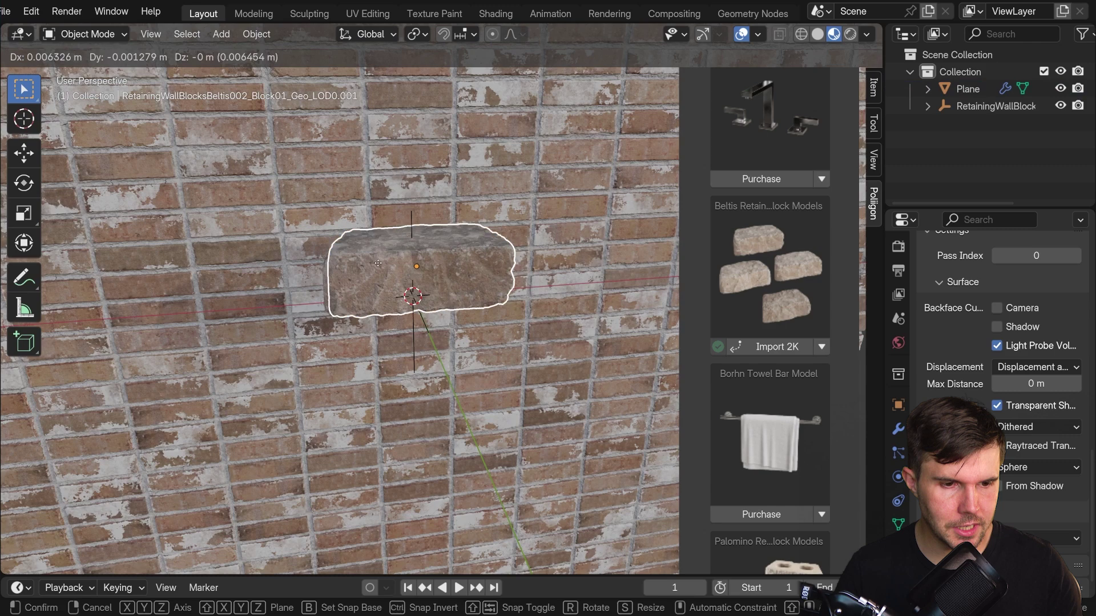
left_click(514, 274)
key("shift+d")
left_click(451, 280)
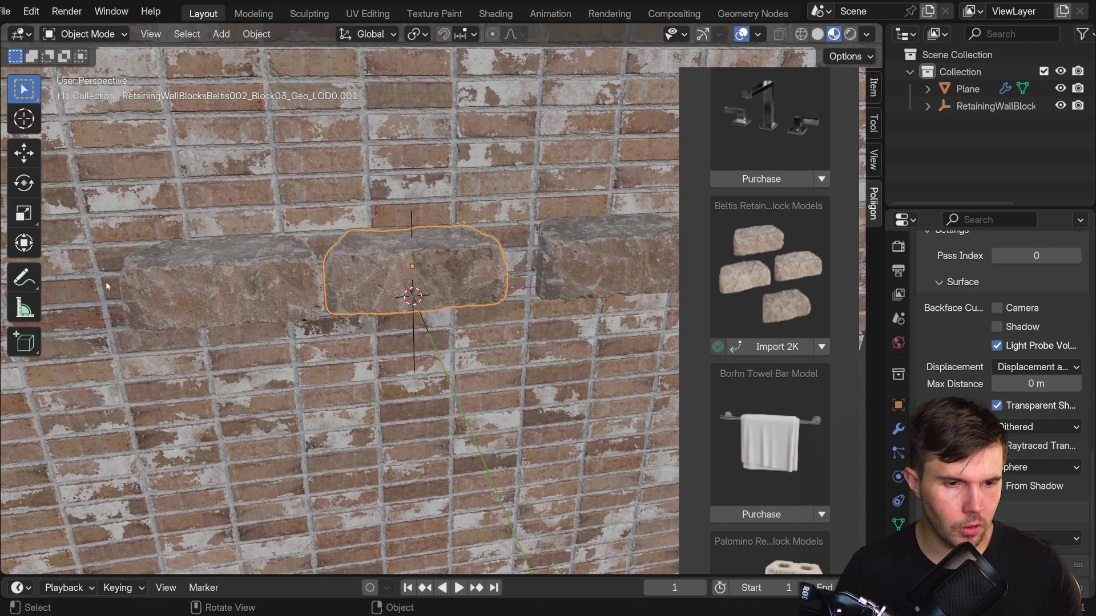
Slide the blocks along the X axis so all four sit in a row.
key("g")
key("x")
left_click(375, 285)
scroll(374, 286, "down", 3)
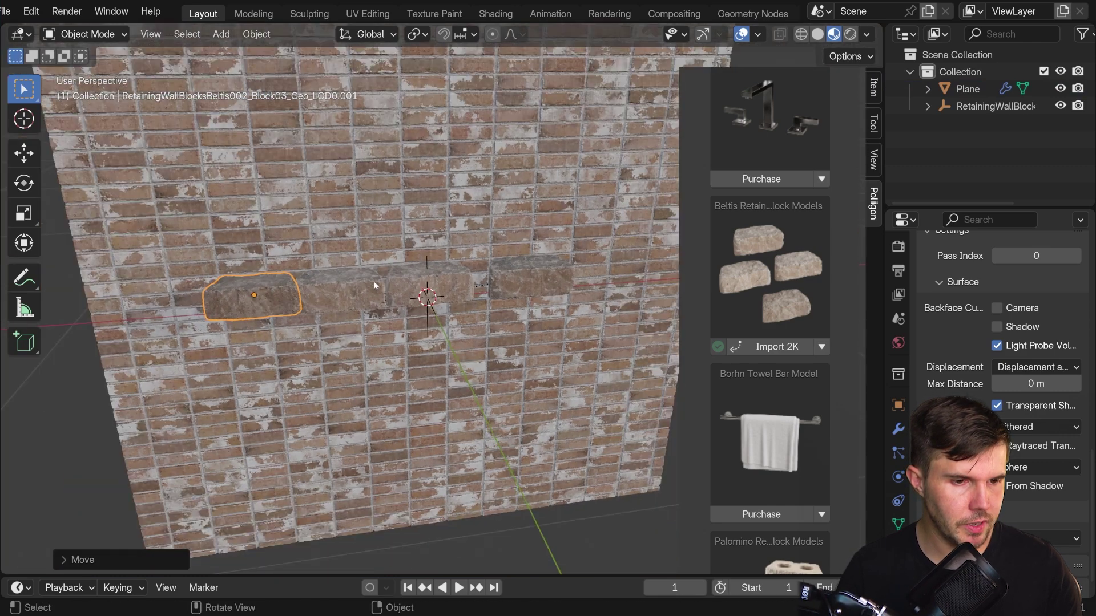
left_click(366, 285)
key("g")
key("x")
left_click(400, 286)
middle_click_drag(400, 285, 528, 251)
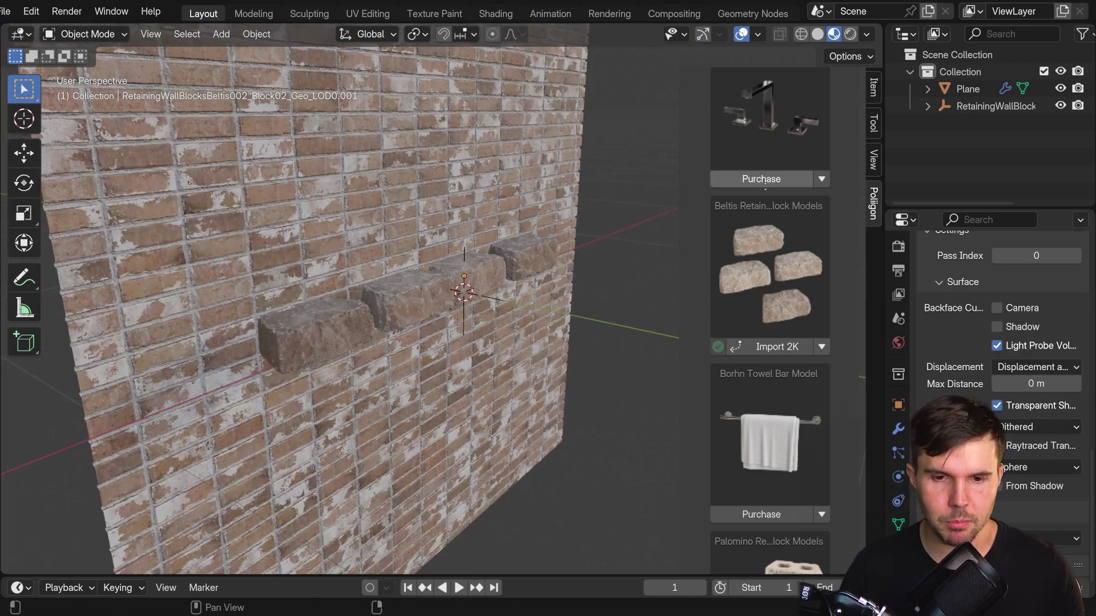
scroll(765, 184, "up", 10)
Browse Poliigon HDRIs and switch the viewport to Rendered shading to show the outdoor lighting.
left_click(776, 160)
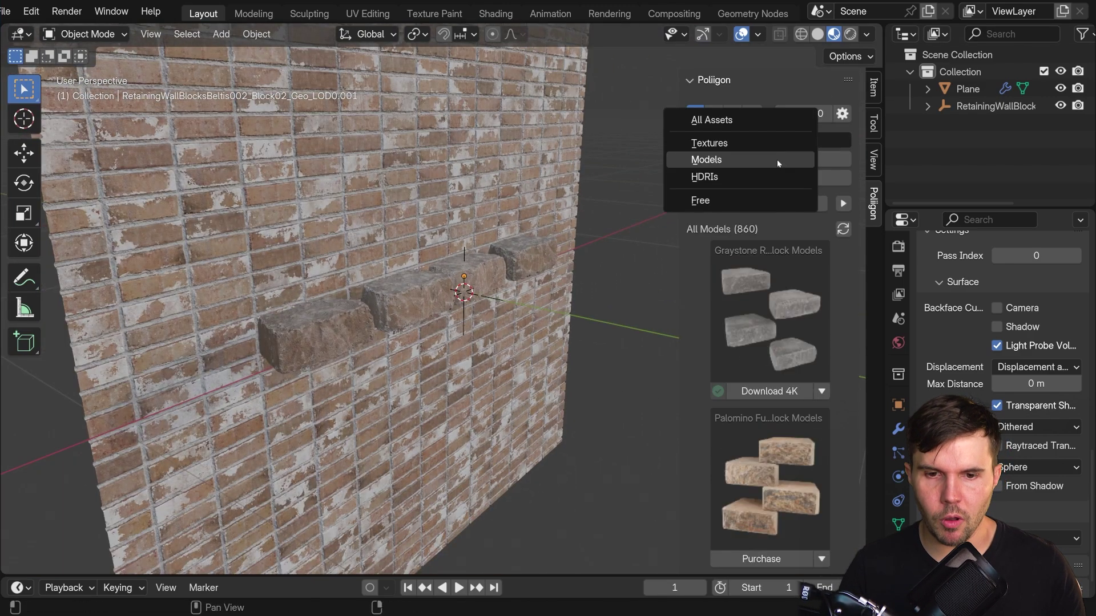
left_click(777, 175)
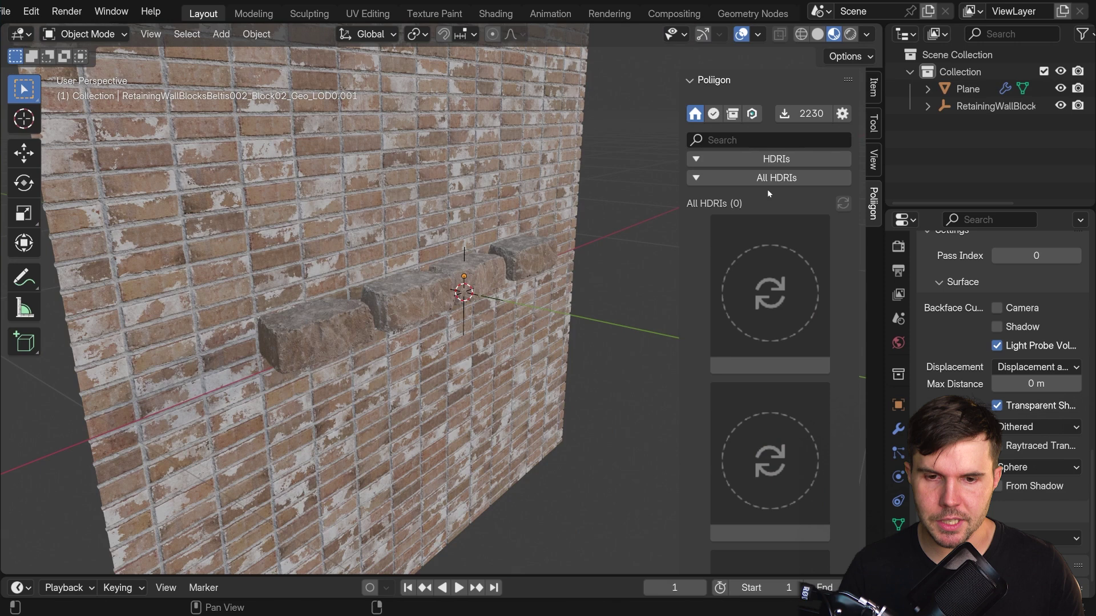
scroll(806, 291, "down", 4)
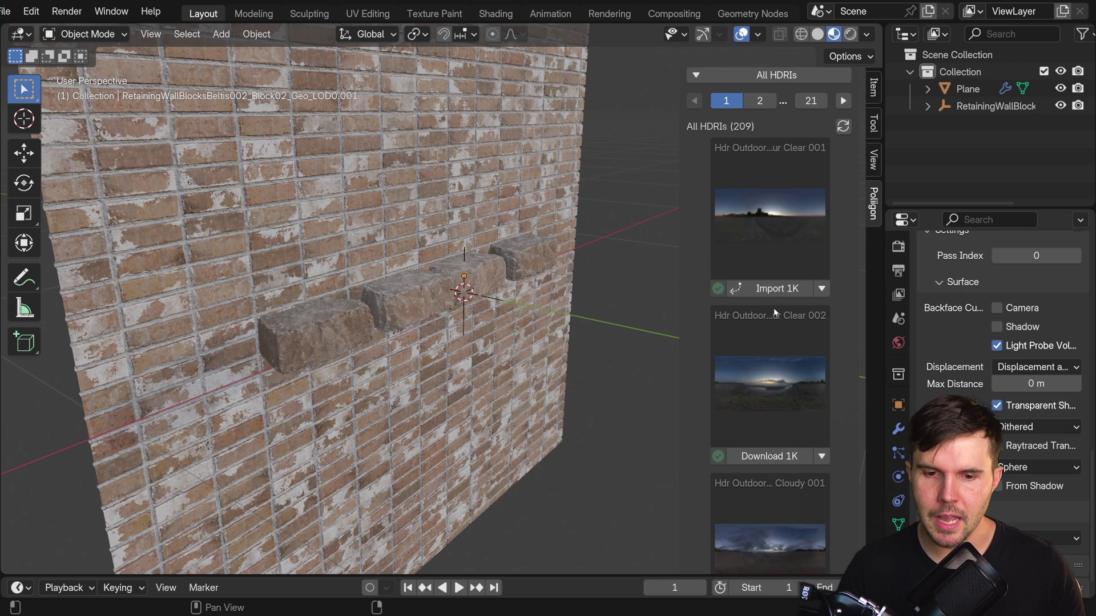
scroll(828, 99, "up", 4)
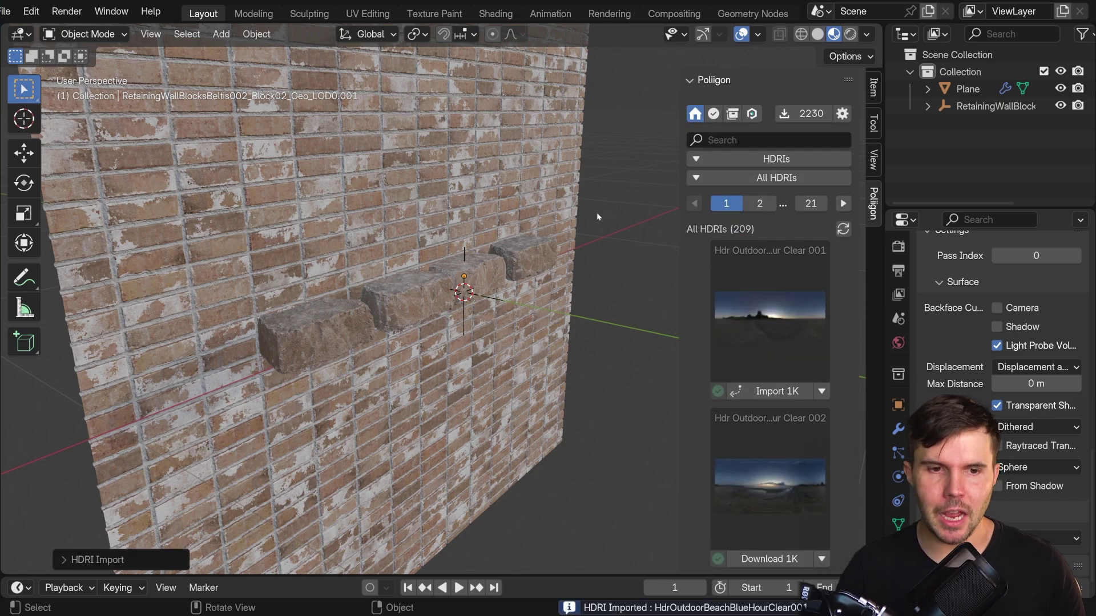
middle_click_drag(822, 74, 854, 66)
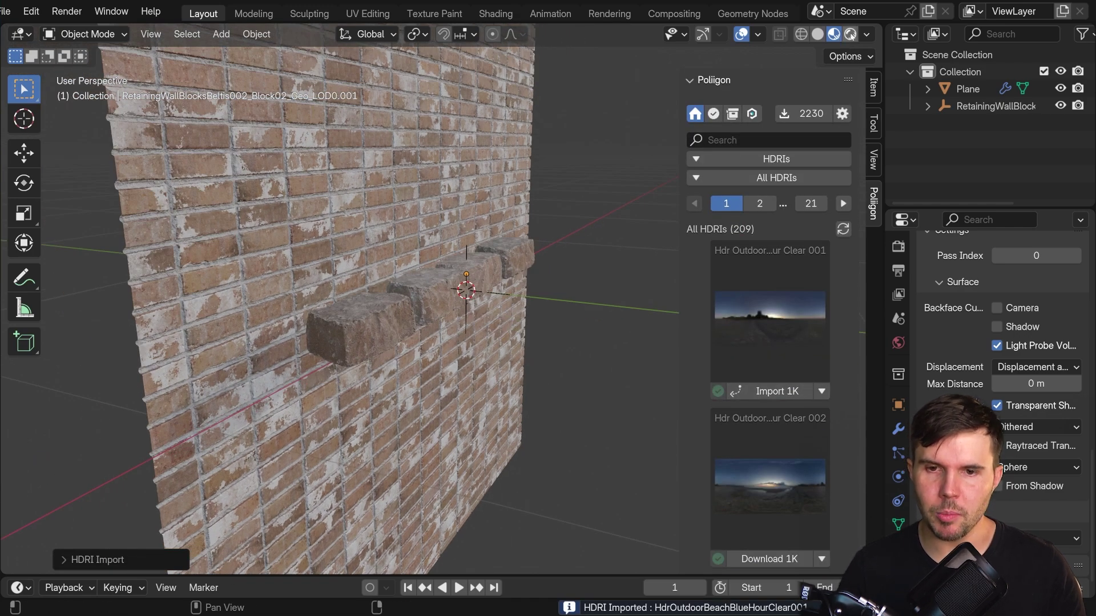
left_click(850, 34)
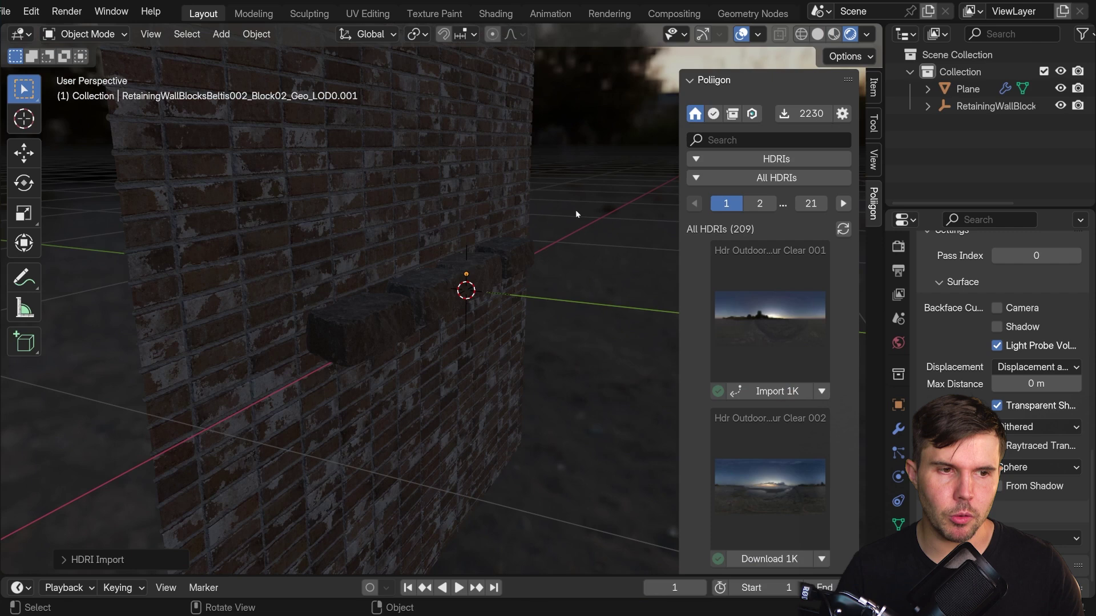
middle_click_drag(576, 215, 531, 231)
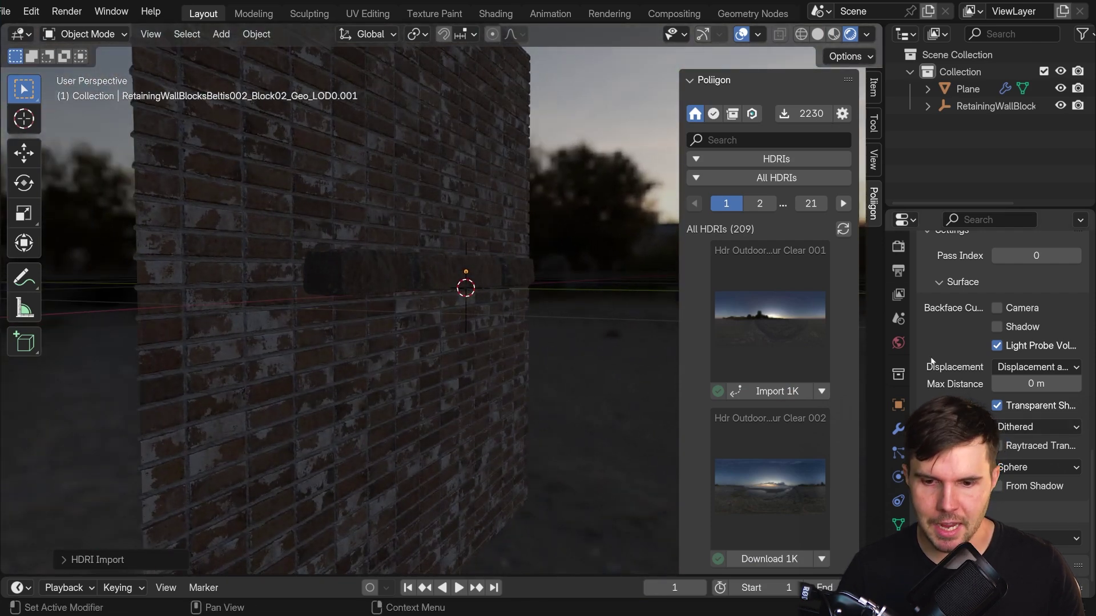
Set the Color Management exposure to 2.5 in the render settings.
left_click(898, 247)
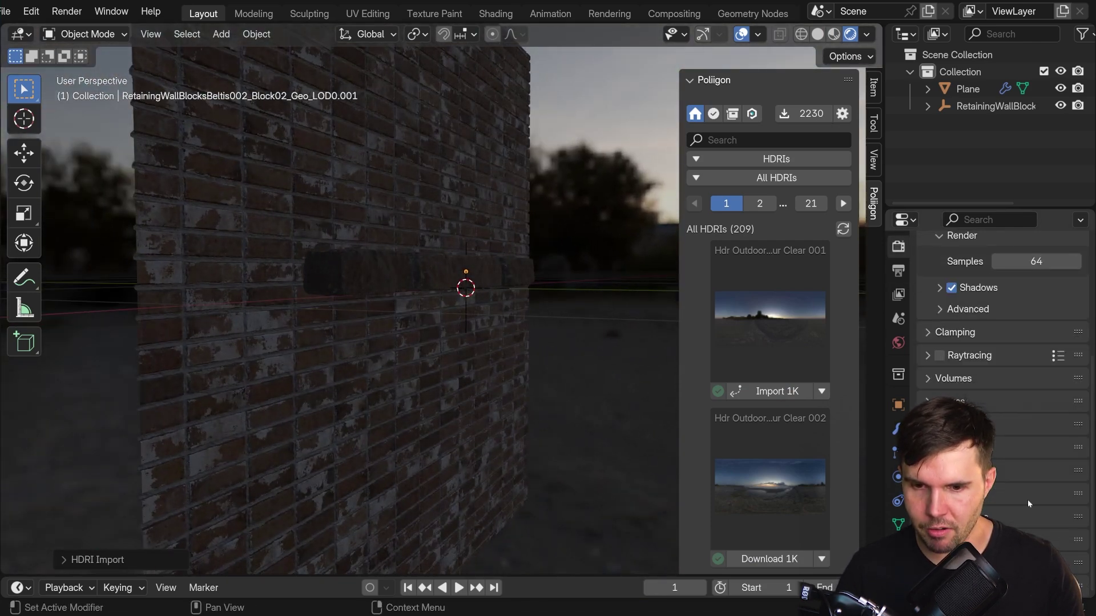
scroll(988, 553, "down", 8)
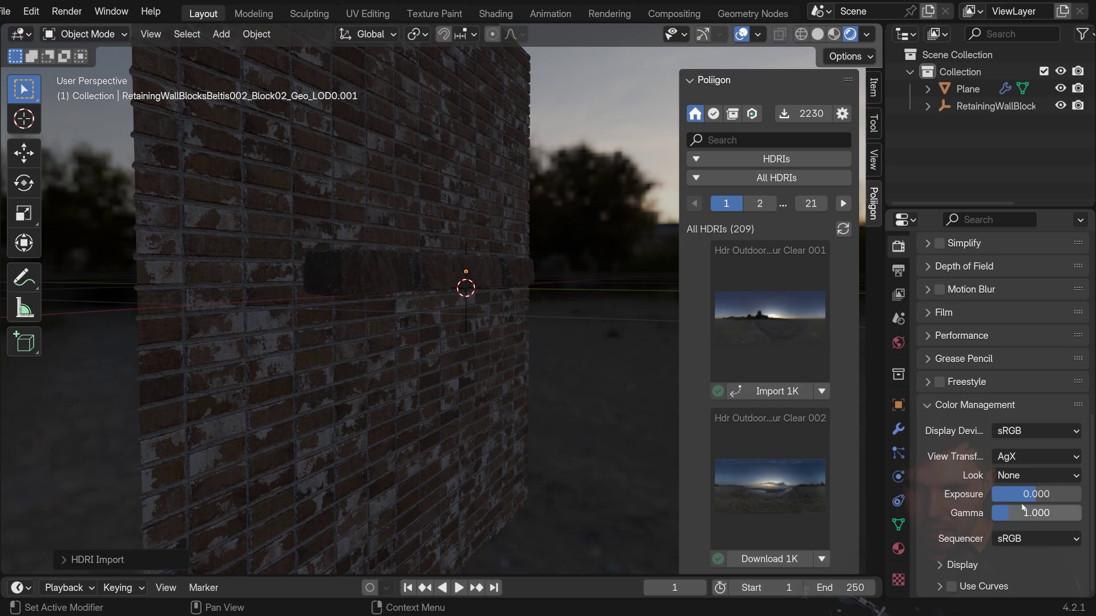
mouse_move(1021, 494)
left_mouse_down()
mouse_move(1061, 494)
mouse_move(1038, 495)
left_mouse_up()
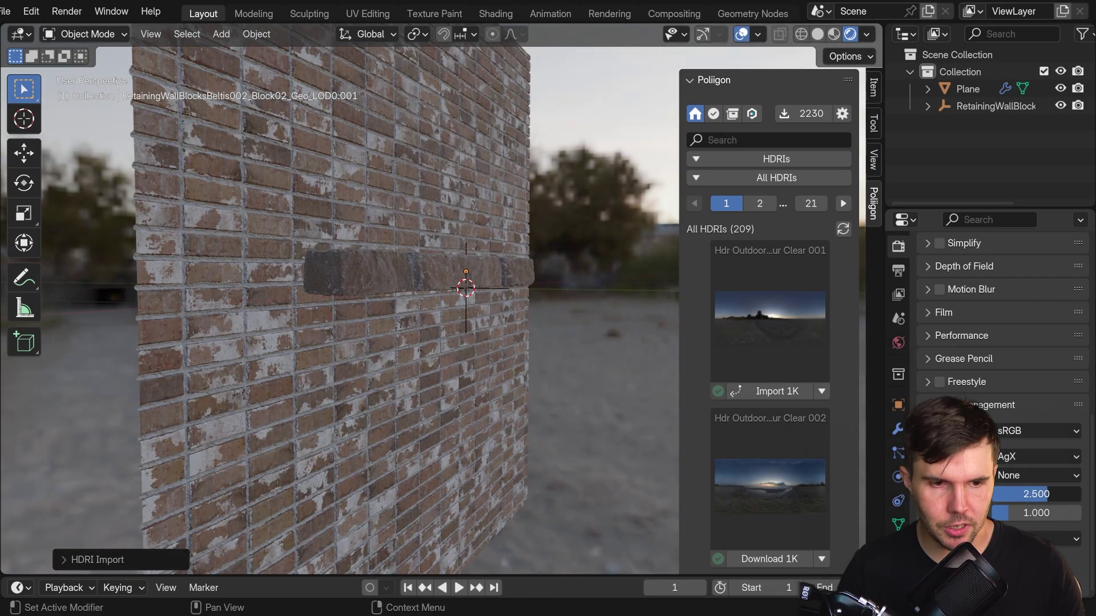
middle_click_drag(517, 384, 558, 267)
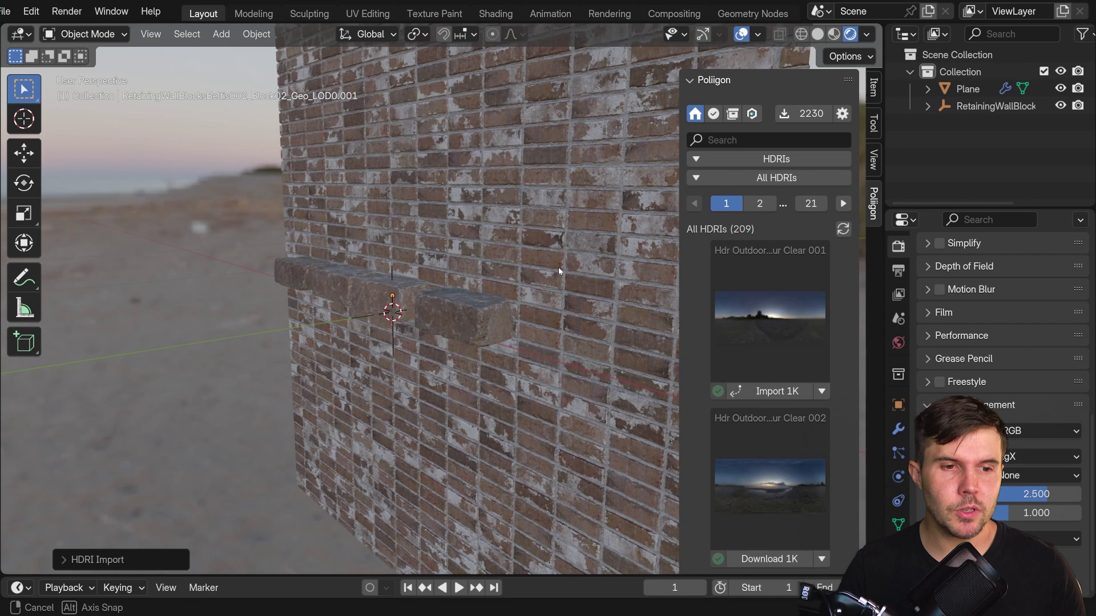
Browse the My Assets and Imported Assets tabs, then open the account's Your Plan page.
left_click(714, 115)
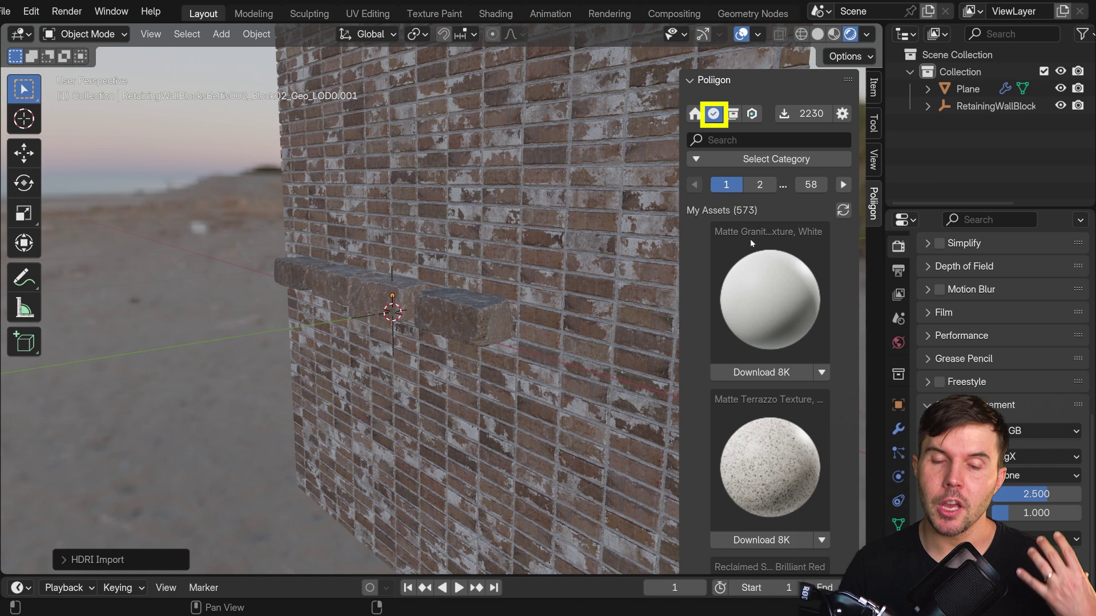
scroll(759, 255, "down", 10)
scroll(742, 172, "up", 10)
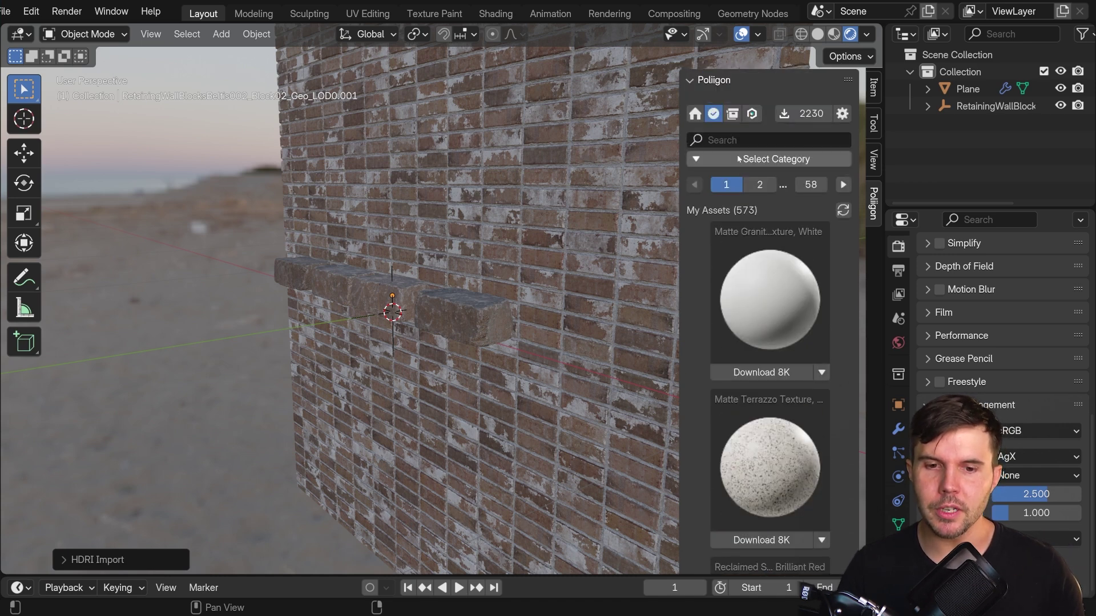
left_click(733, 114)
scroll(780, 279, "down", 10)
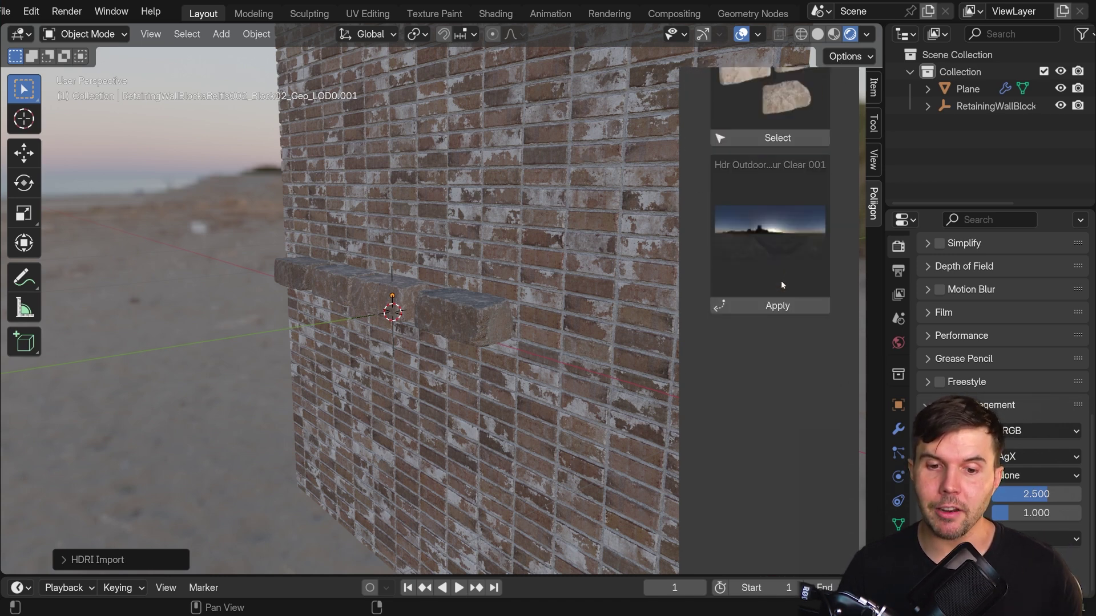
scroll(779, 285, "up", 9)
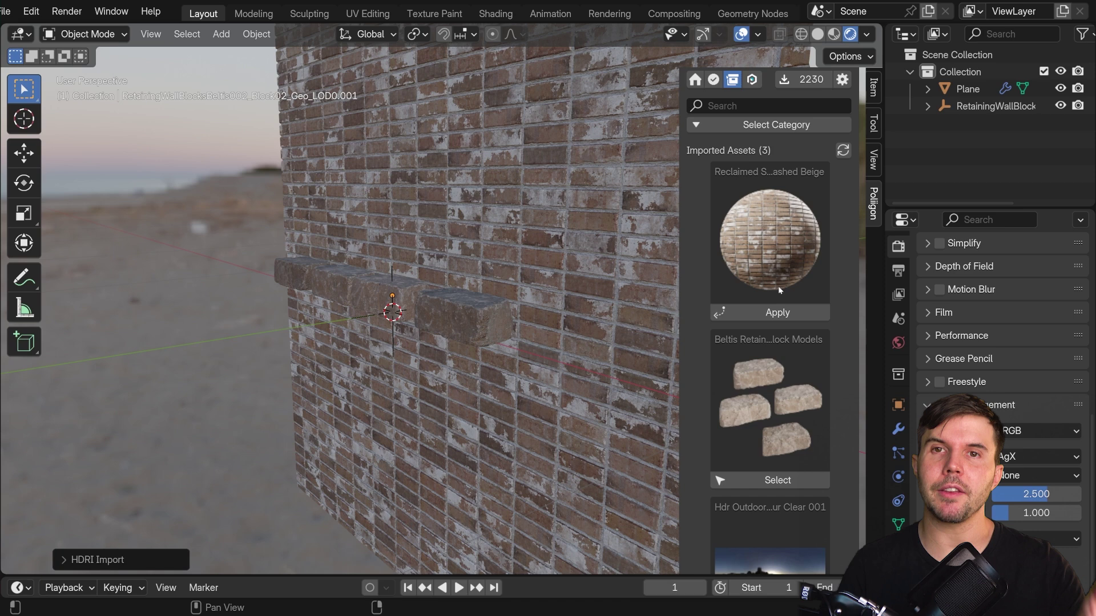
scroll(773, 265, "up", 2)
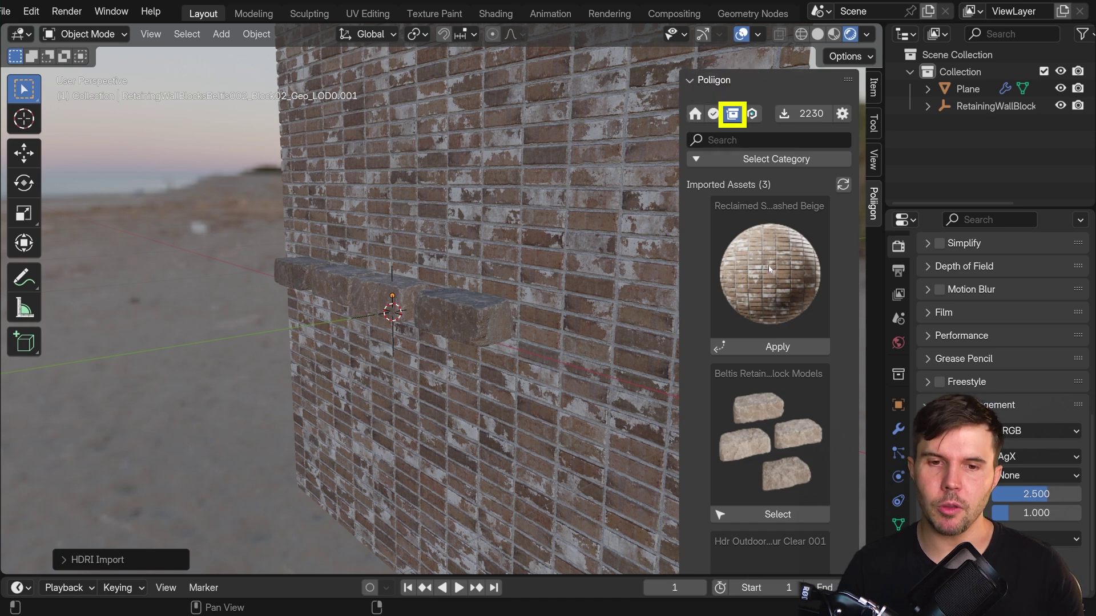
left_click(753, 115)
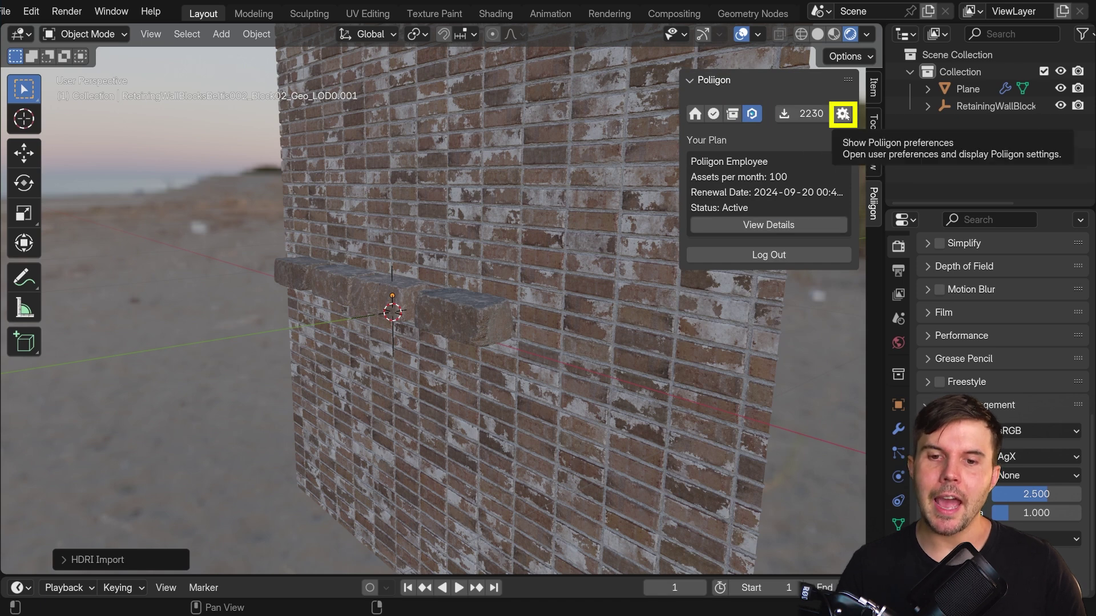
Return to the Poliigon Home browser and switch its category to Textures.
left_click(695, 114)
left_click(763, 160)
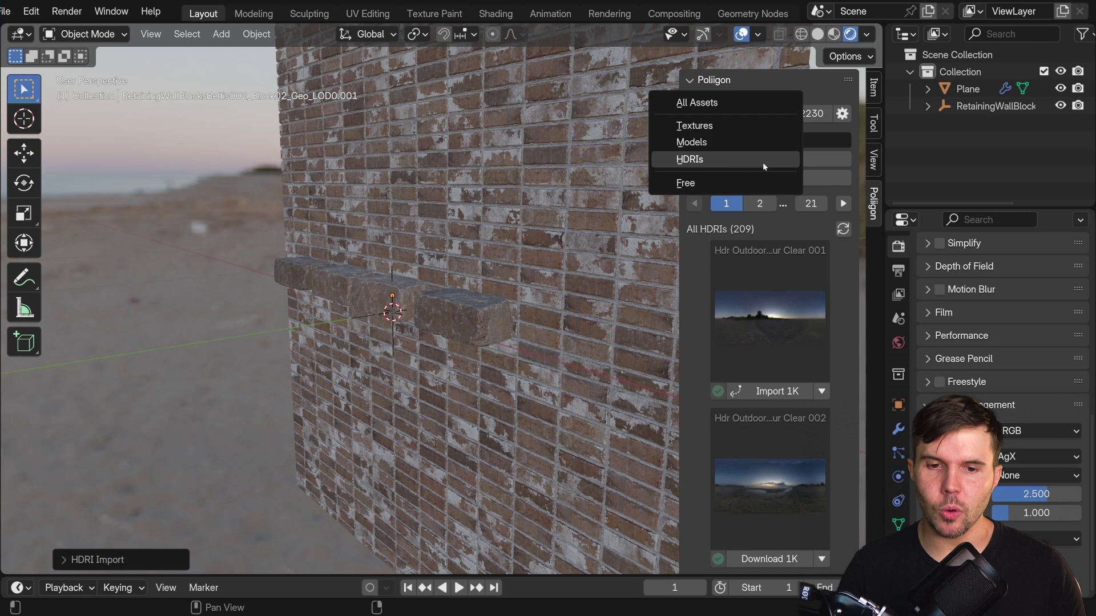
left_click(716, 122)
scroll(794, 370, "down", 5)
scroll(794, 372, "down", 4)
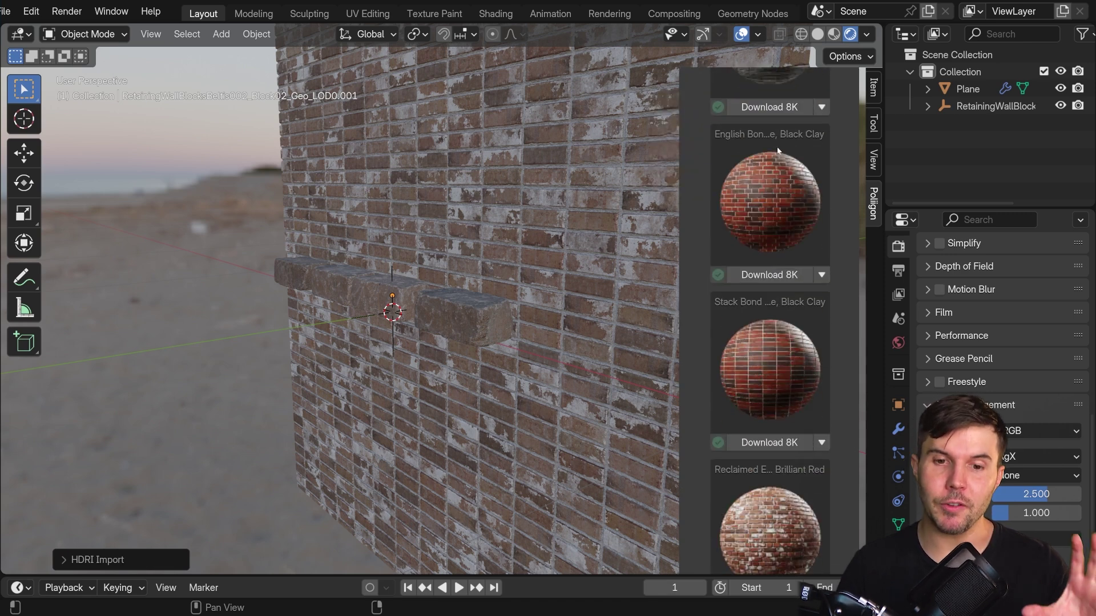
scroll(809, 177, "up", 10)
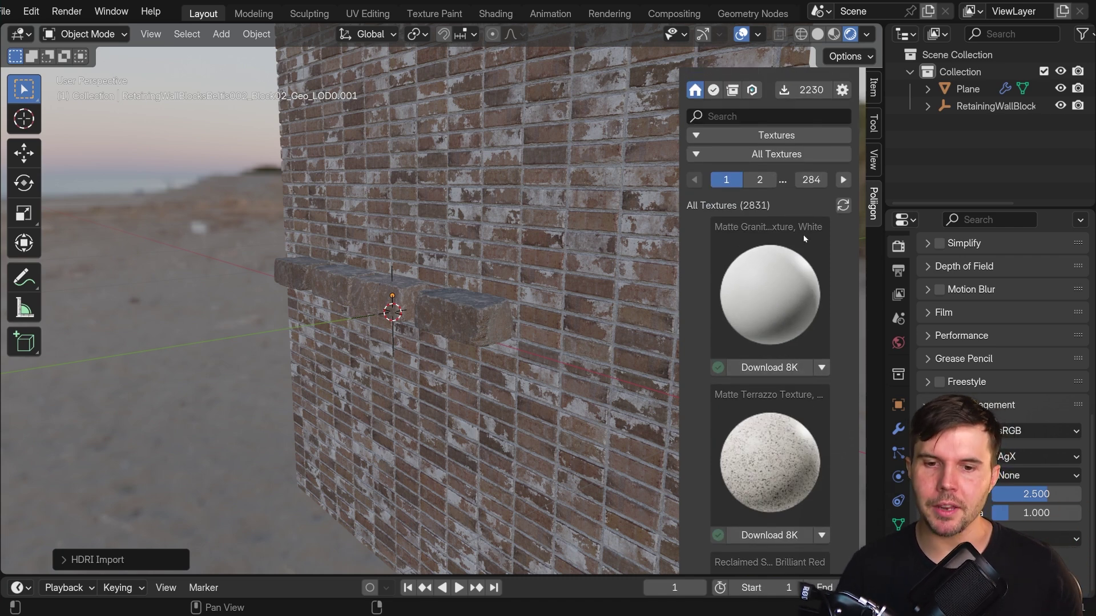
Refresh and scroll the texture list, then hide the Poliigon sidebar with N.
left_click(849, 209)
scroll(784, 368, "down", 8)
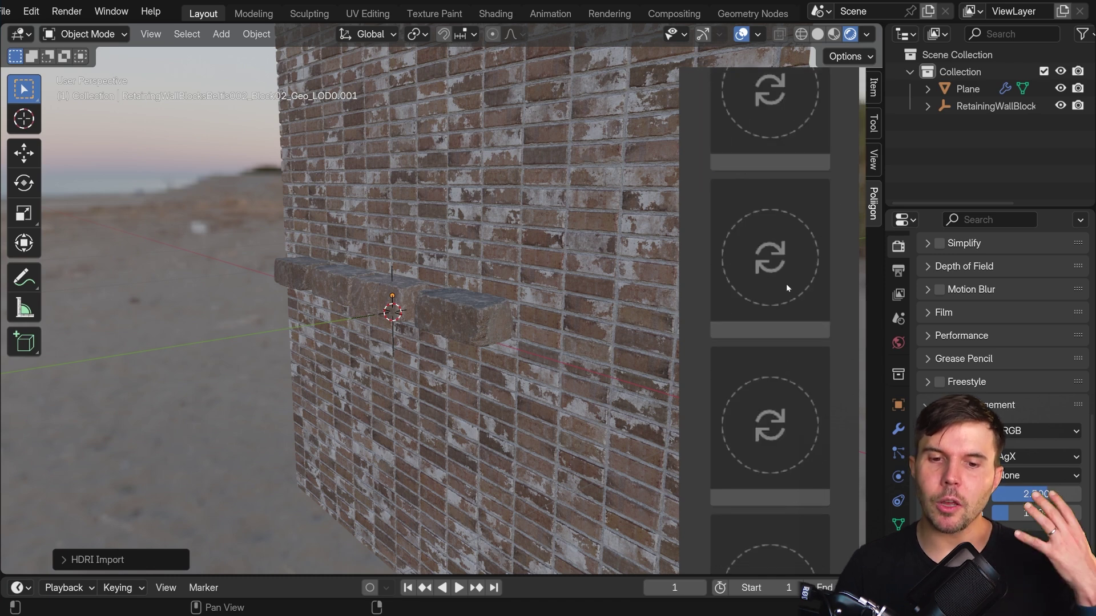
scroll(786, 285, "down", 10)
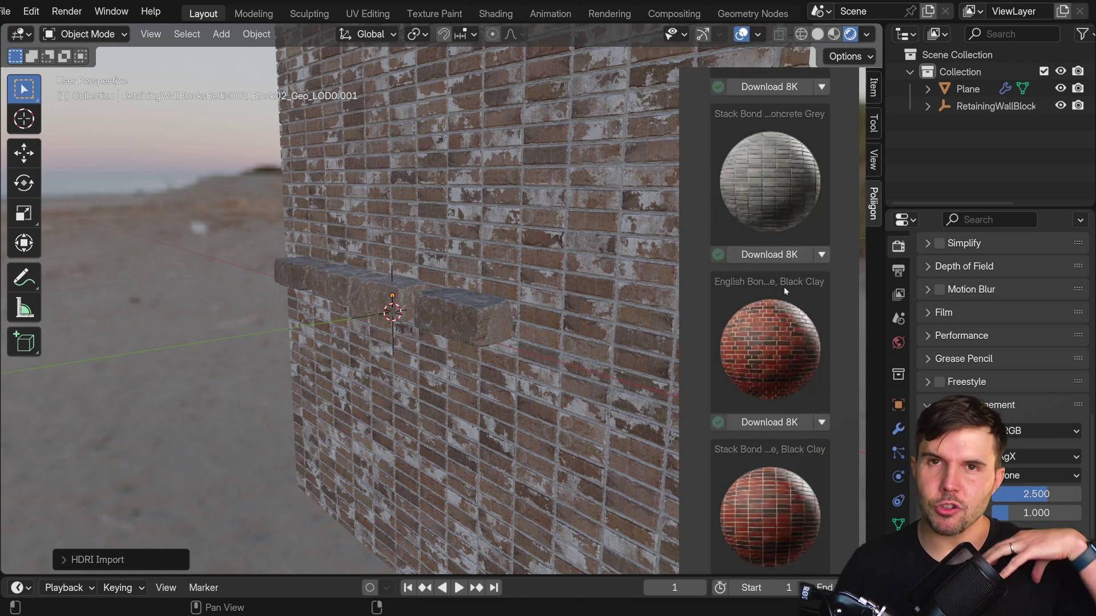
scroll(785, 288, "down", 15)
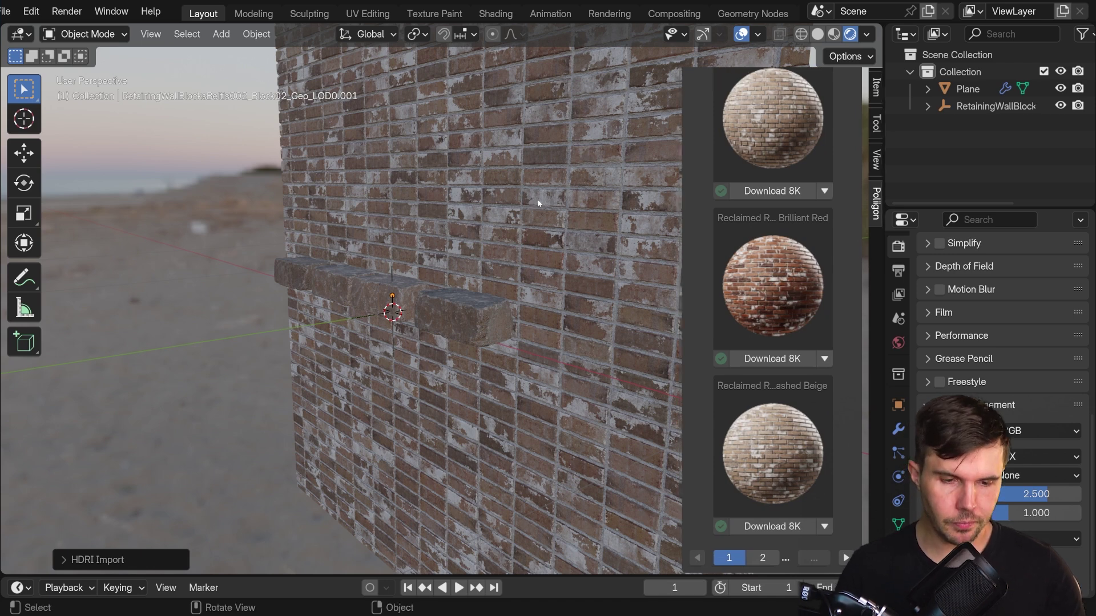
key("n")
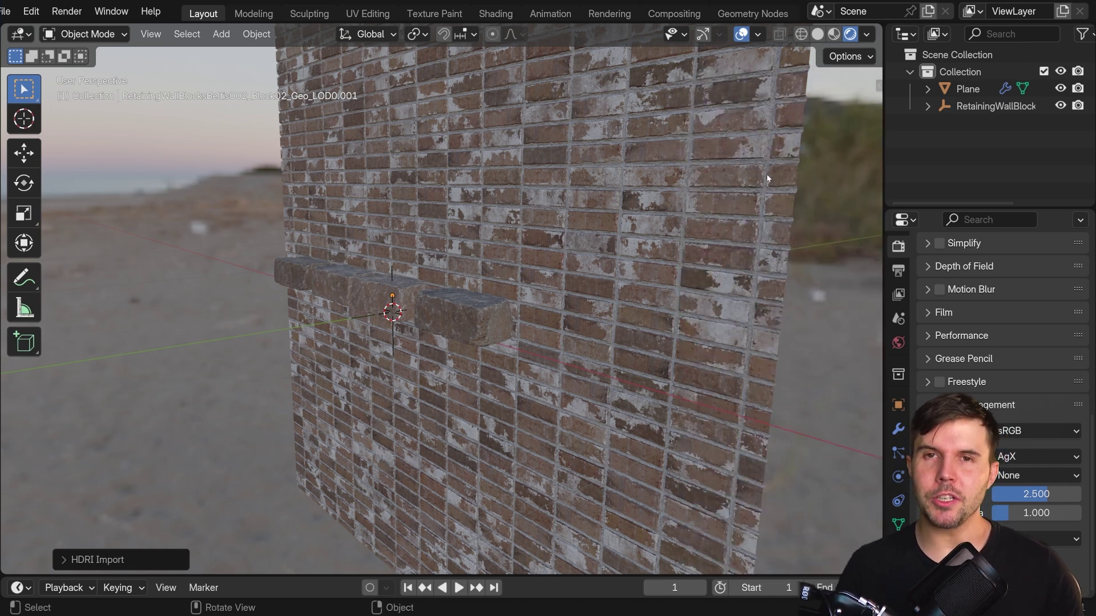